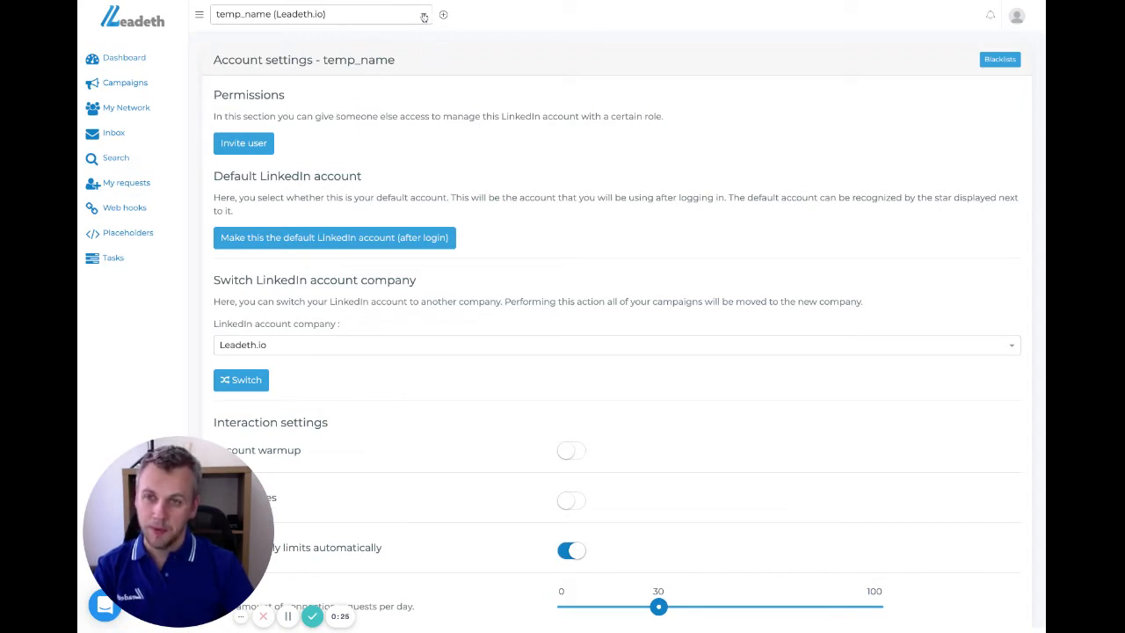
# Check the LinkedIn account list, and open and close the user invitation dialog for the temp_name account.
pyautogui.click(422, 17)
pyautogui.click(407, 56)
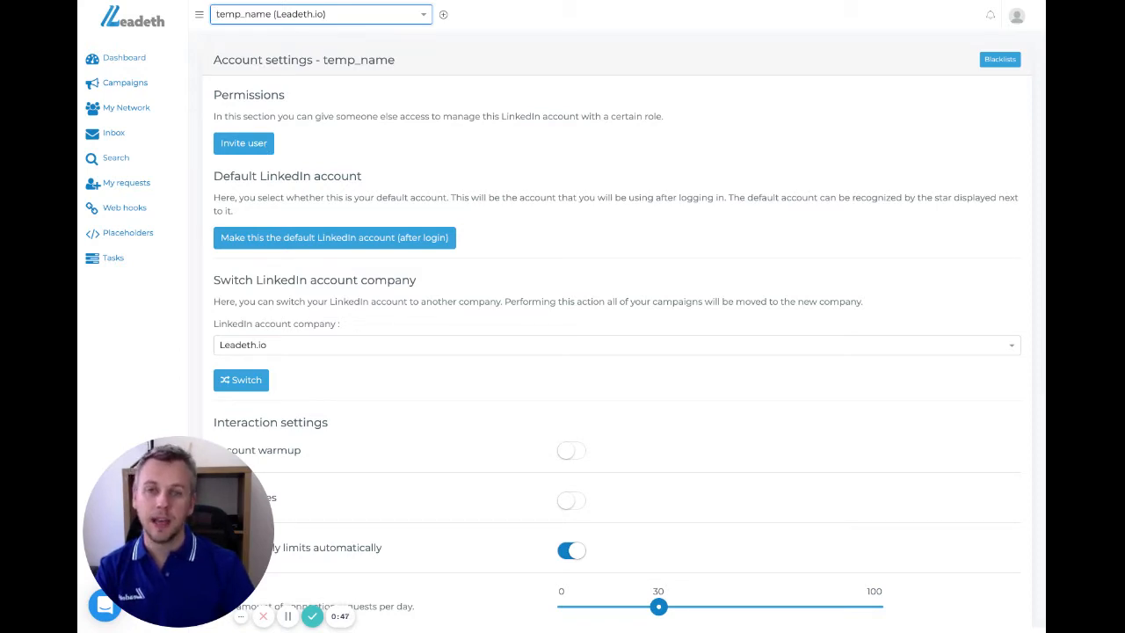
pyautogui.click(243, 143)
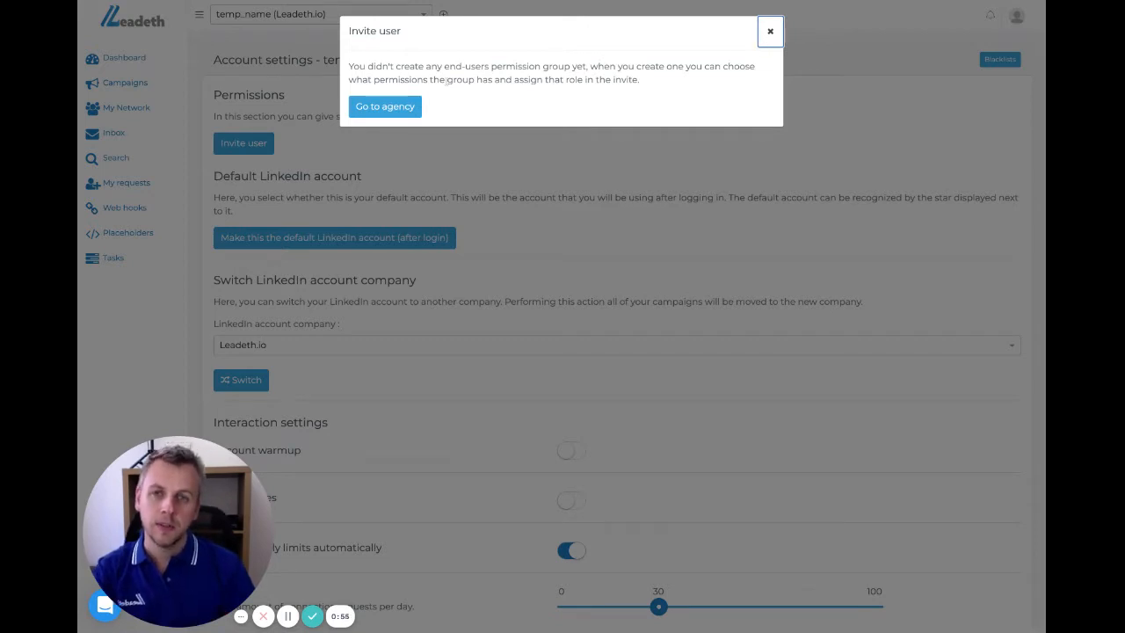
pyautogui.click(769, 32)
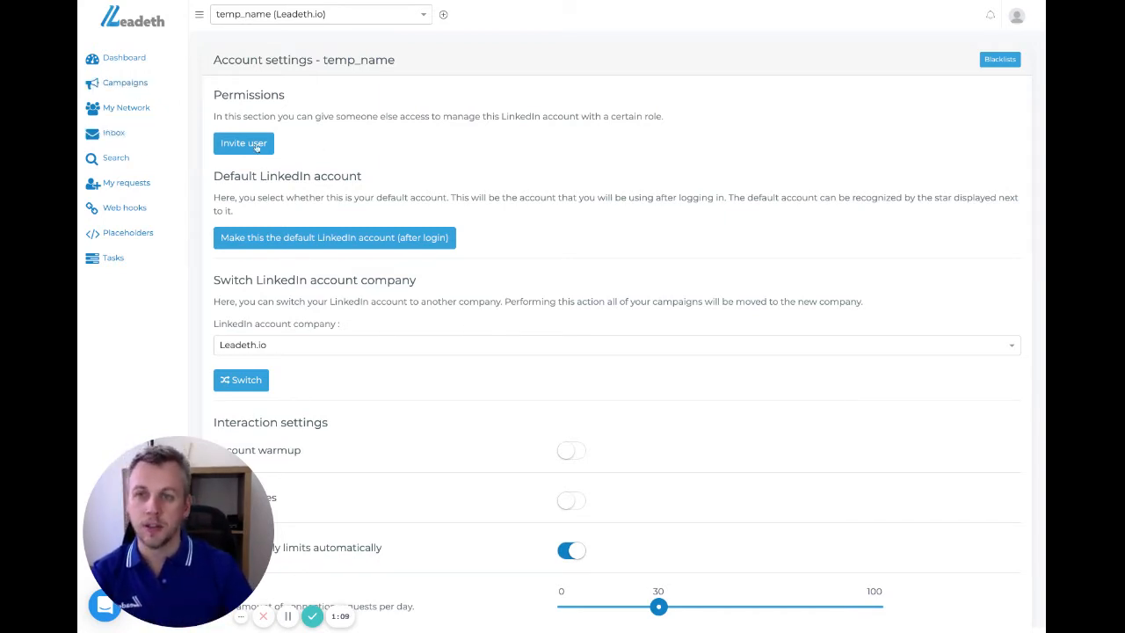
# Make temp_name the default LinkedIn account used after login.
pyautogui.click(337, 239)
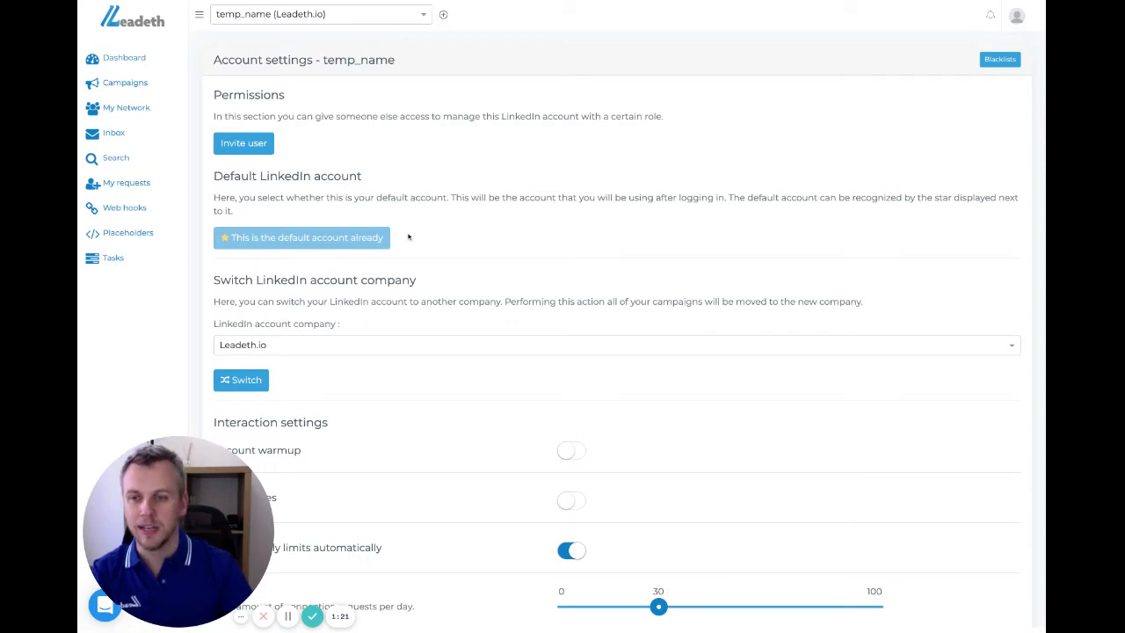
# Try account warmup with an end limit of 25 and deactivate the warmup again.
pyautogui.scroll(-2, 484, 295)
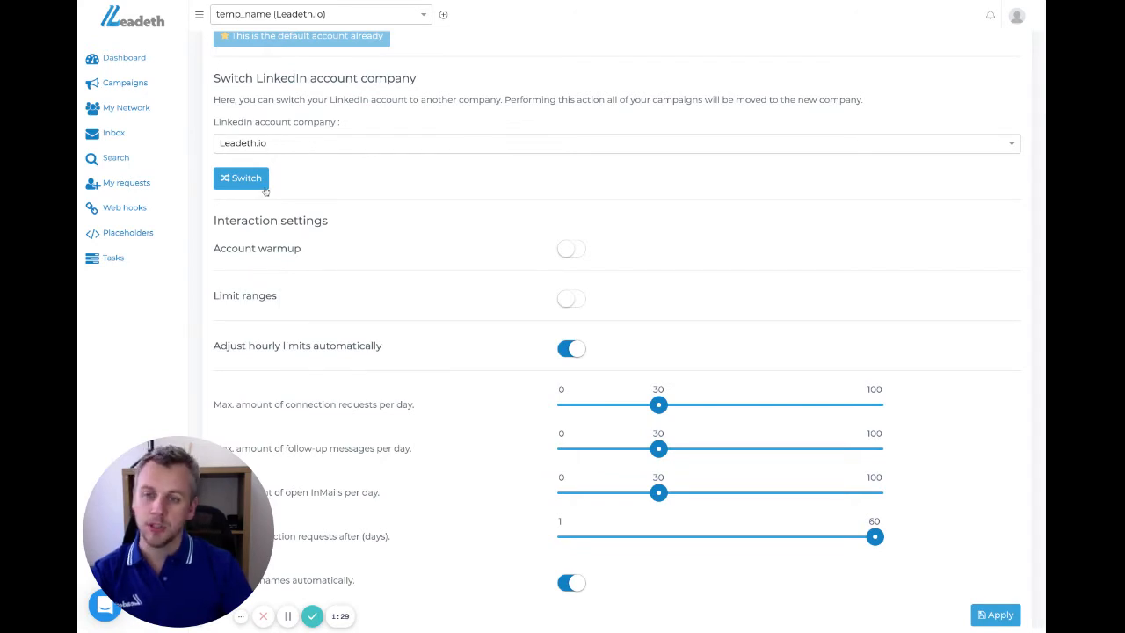
pyautogui.scroll(-1, 584, 264)
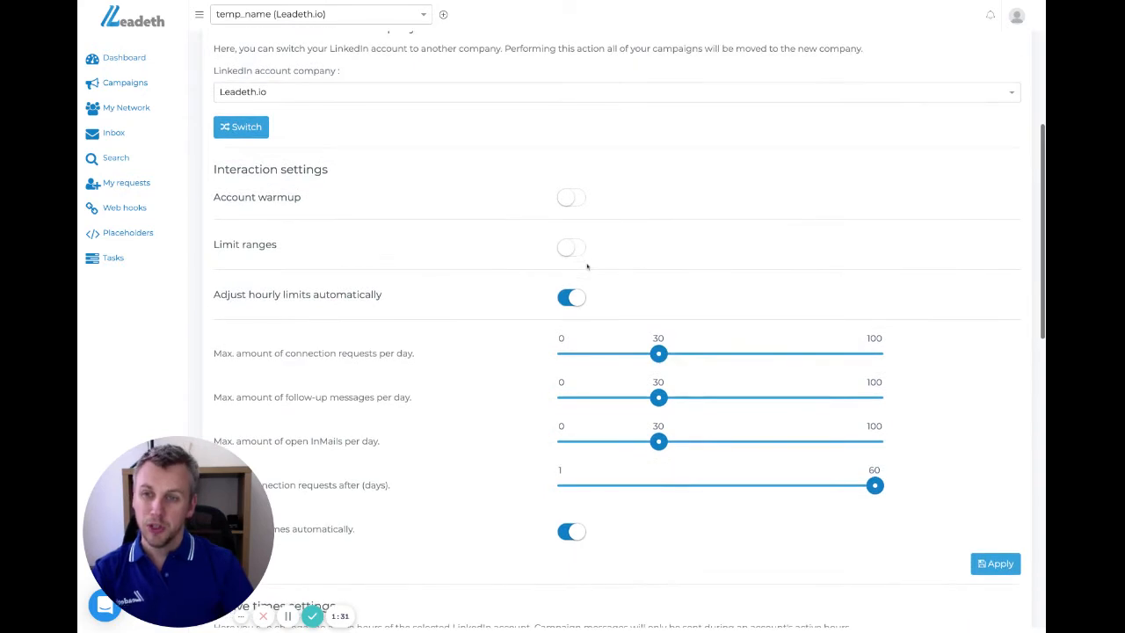
pyautogui.click(569, 203)
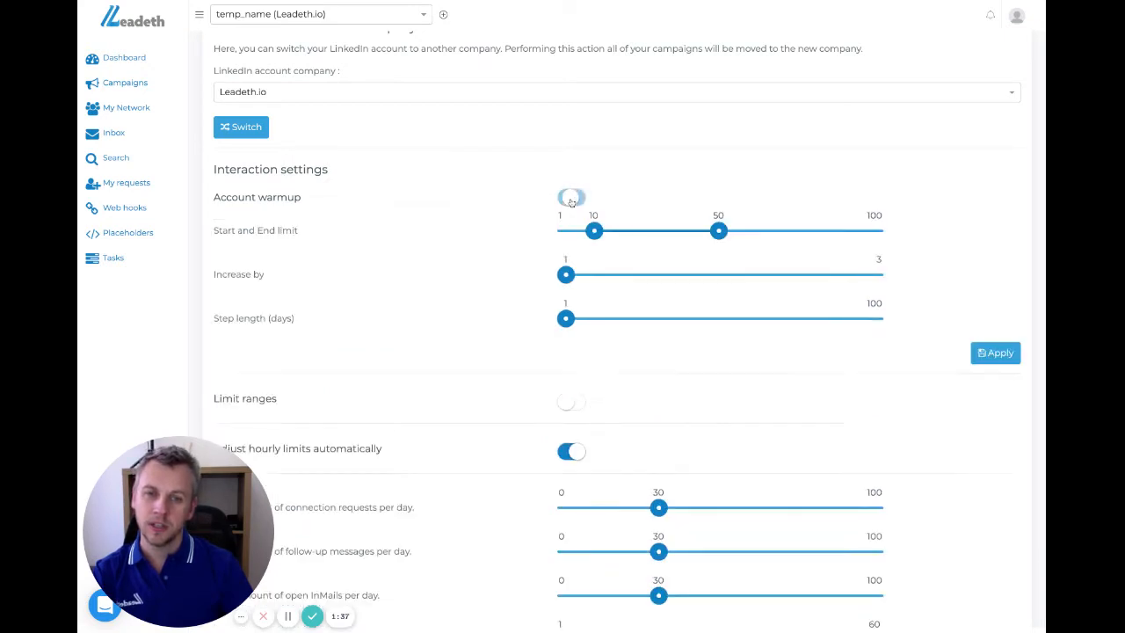
pyautogui.scroll(-1, 624, 509)
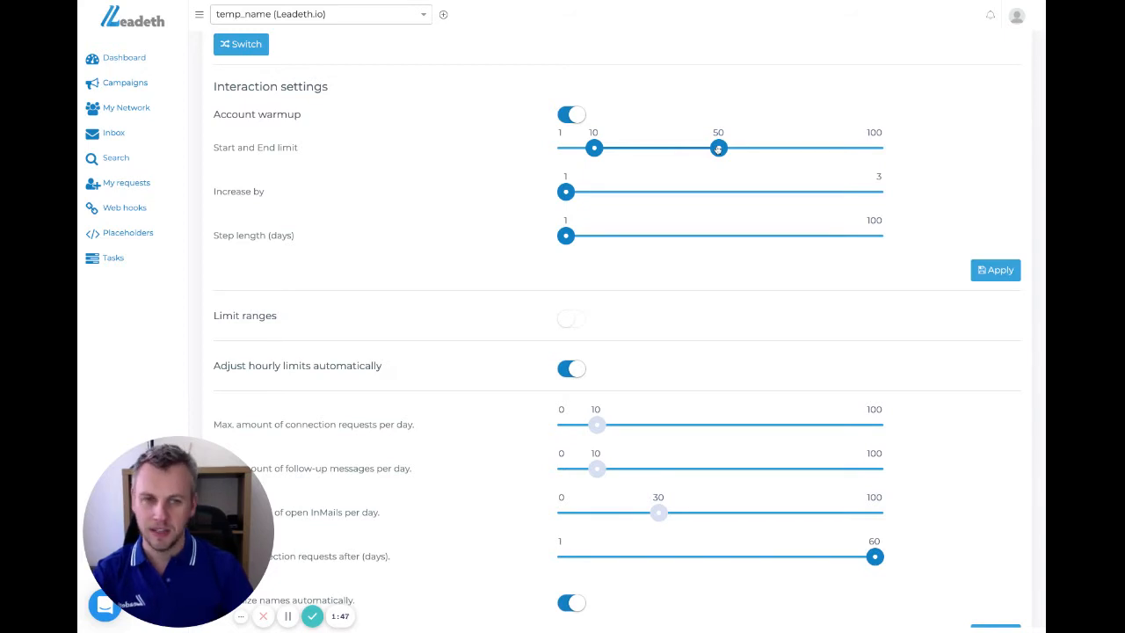
pyautogui.scroll(-1, 717, 151)
pyautogui.scroll(1, 717, 148)
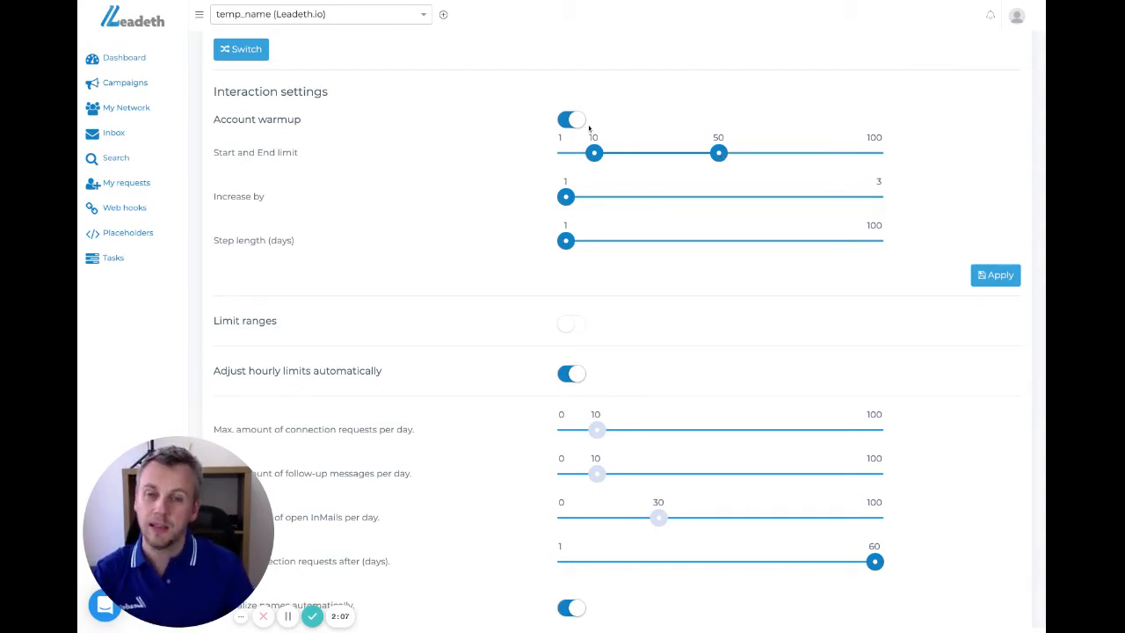
pyautogui.moveTo(717, 153); pyautogui.dragTo(640, 153)
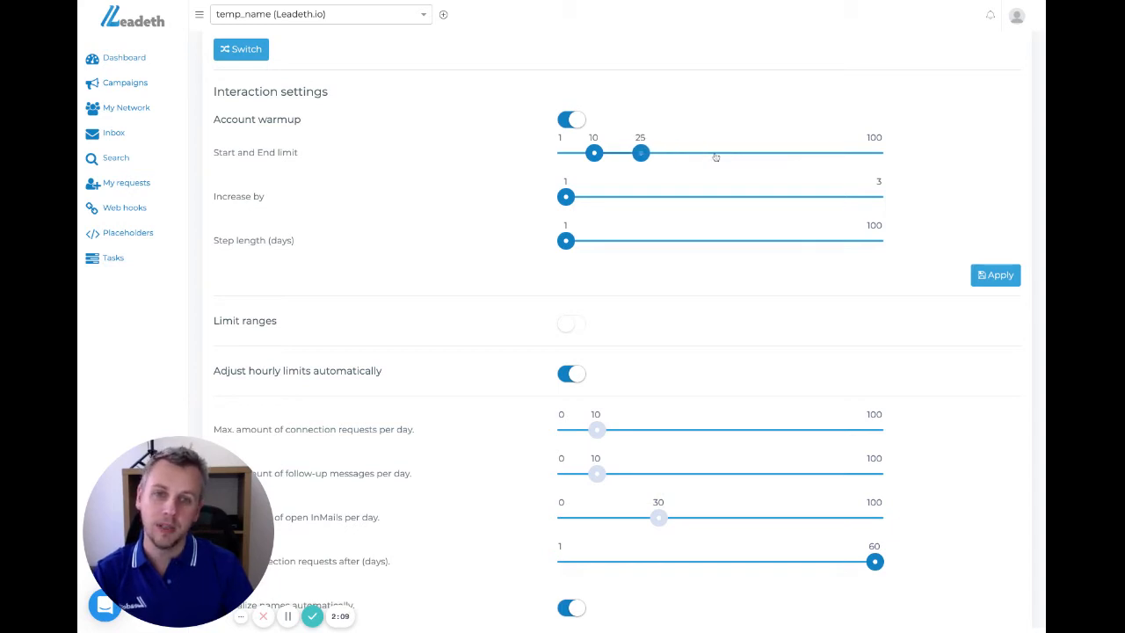
pyautogui.click(571, 120)
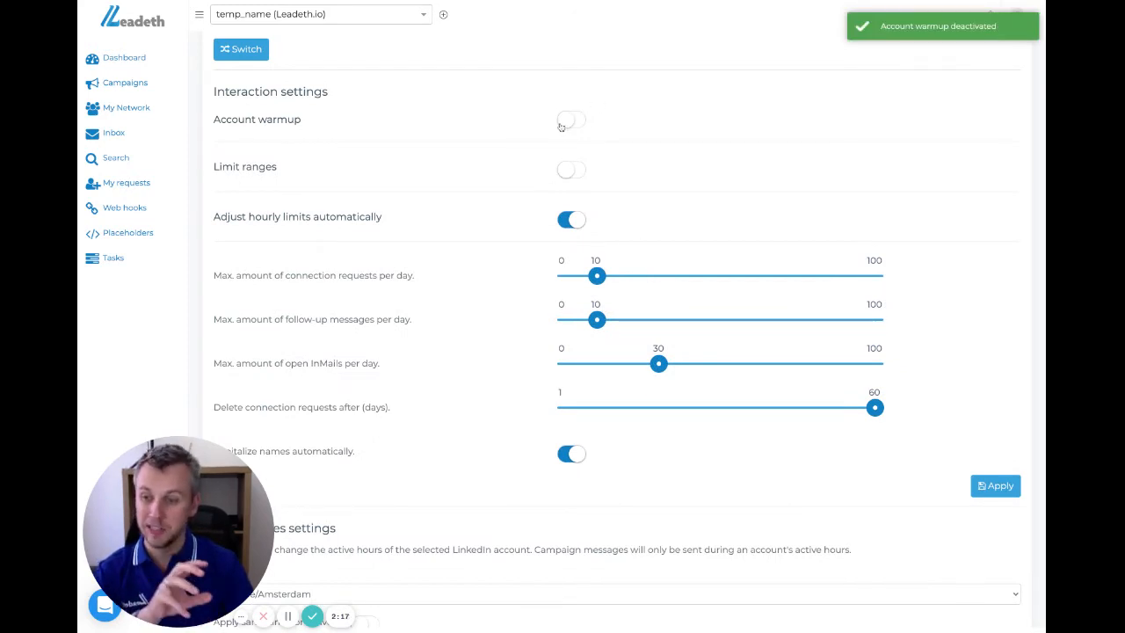
# Activate limit ranges and set the lower limits to 22 connection requests, 15 messages and 23 open InMails.
pyautogui.scroll(-1, 561, 127)
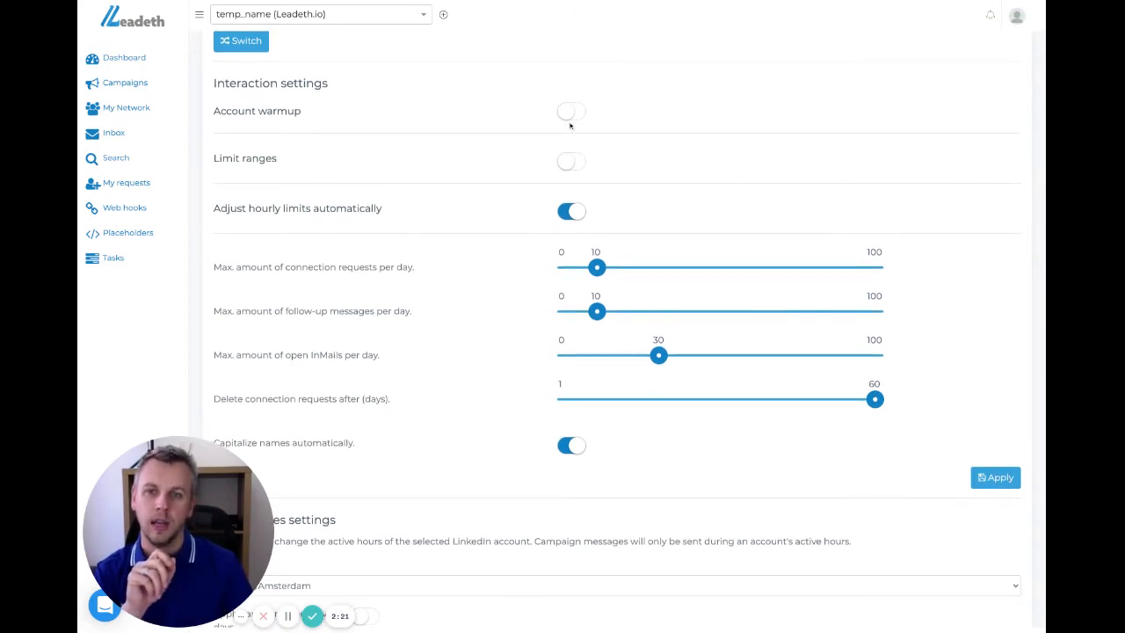
pyautogui.click(569, 163)
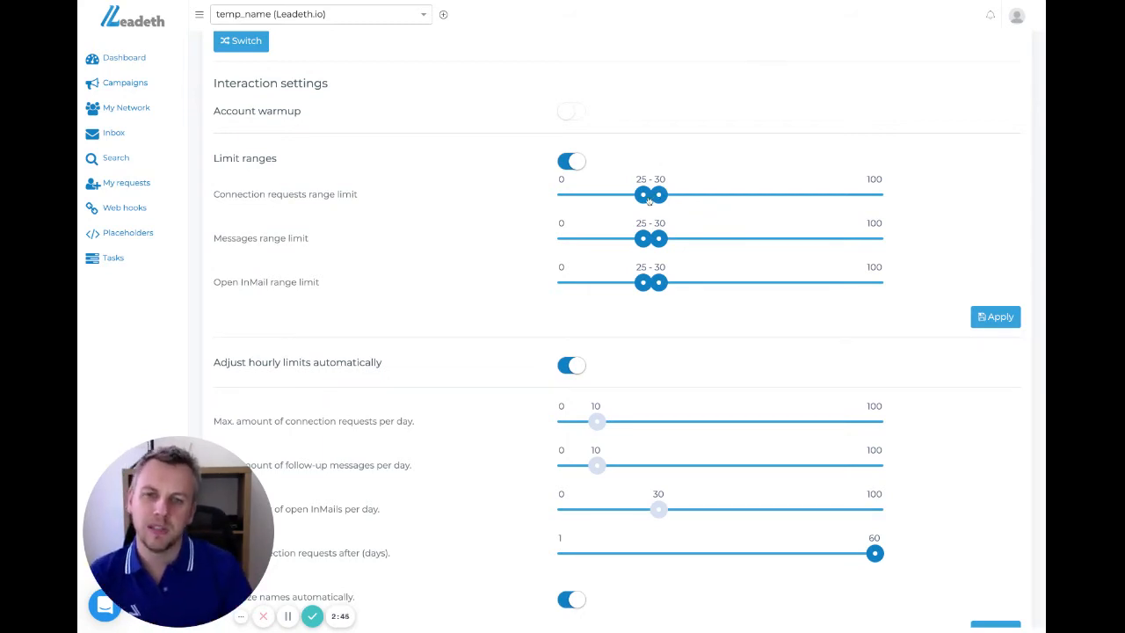
pyautogui.moveTo(647, 198); pyautogui.dragTo(634, 198)
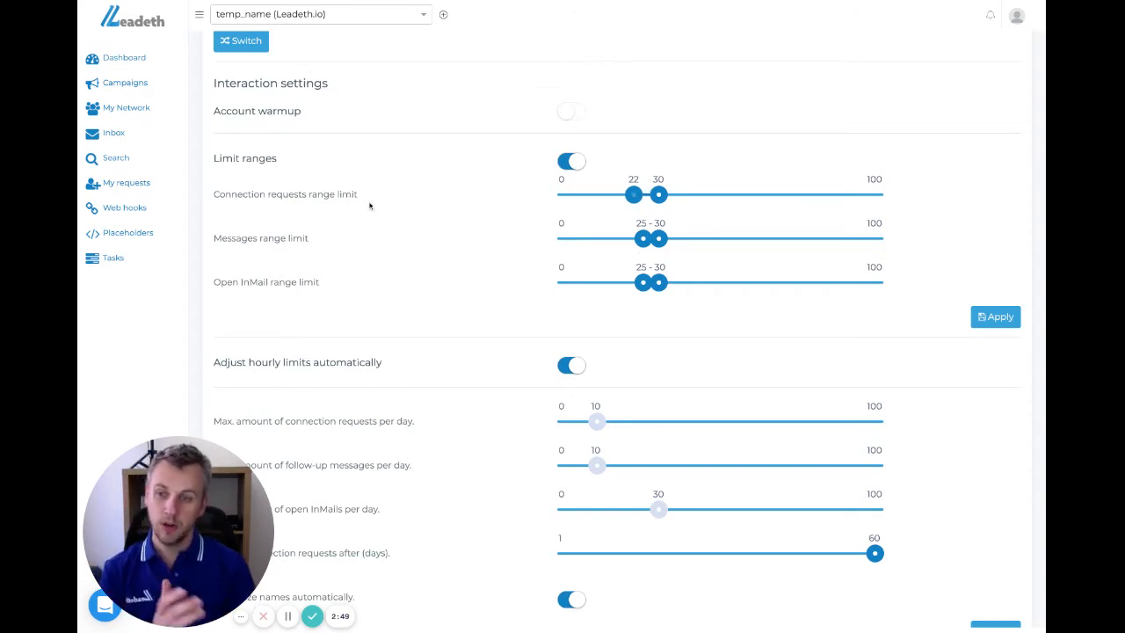
pyautogui.moveTo(642, 238); pyautogui.dragTo(612, 238)
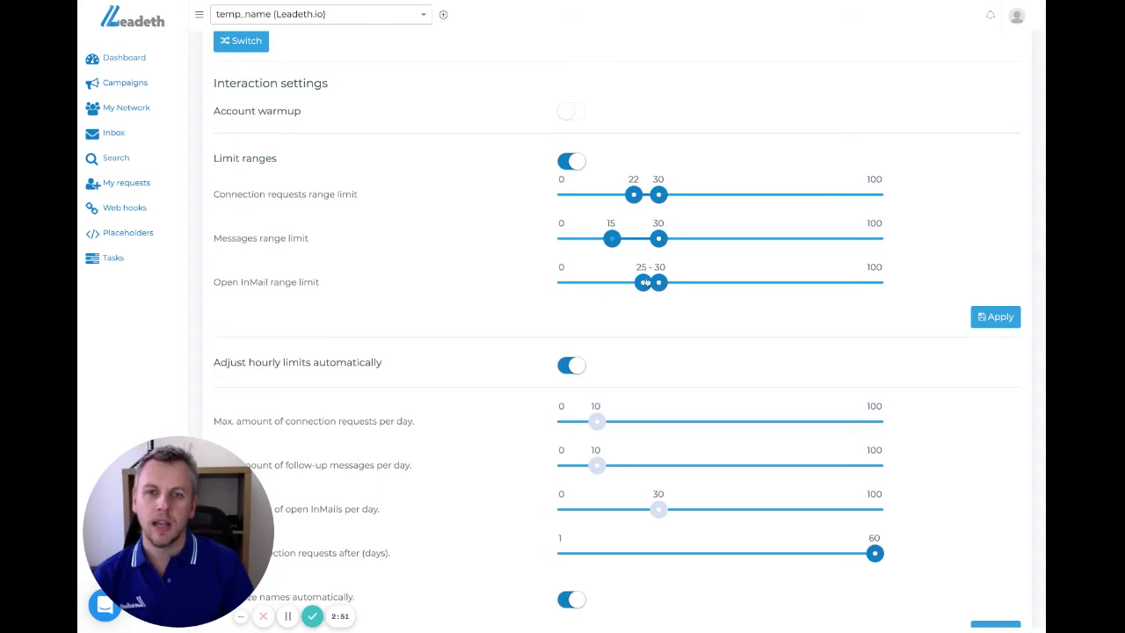
pyautogui.moveTo(643, 282); pyautogui.dragTo(638, 288)
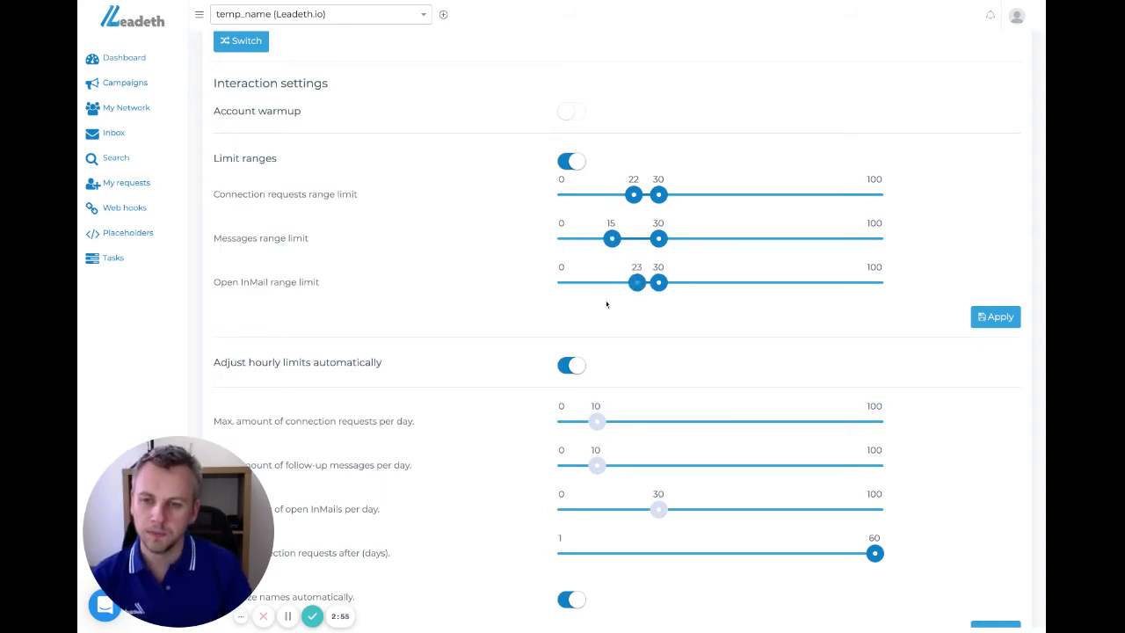
# Set a manual hourly connection request limit of 2 to 6 and turn automatic hourly limits back on.
pyautogui.scroll(-1, 597, 308)
pyautogui.scroll(-2, 583, 314)
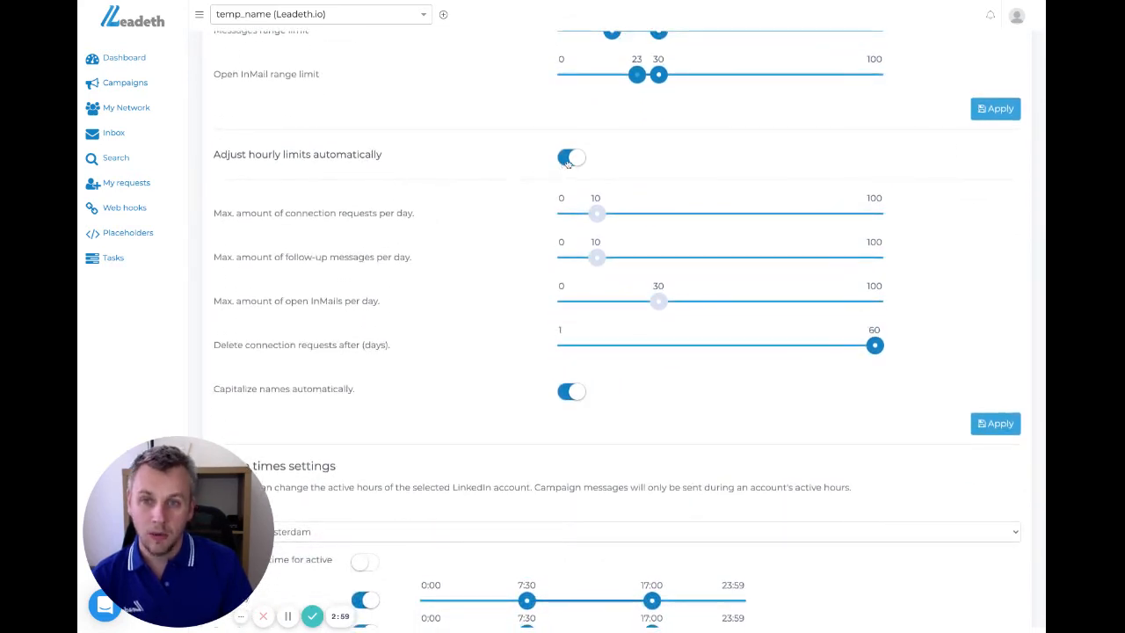
pyautogui.click(573, 159)
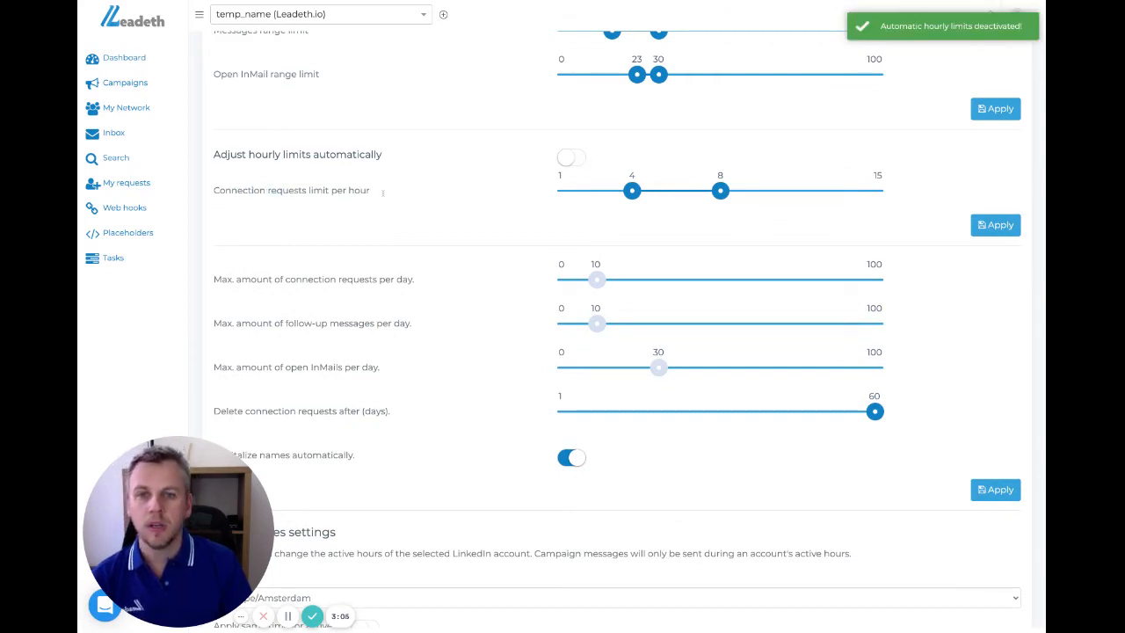
pyautogui.moveTo(625, 195); pyautogui.dragTo(587, 191)
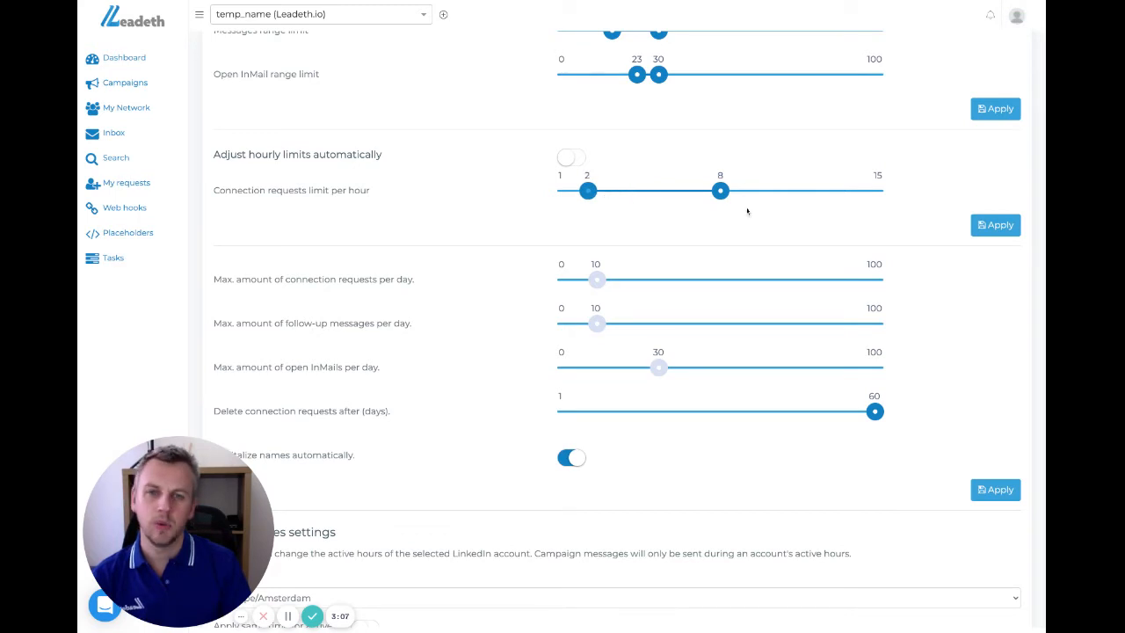
pyautogui.moveTo(719, 195); pyautogui.dragTo(675, 195)
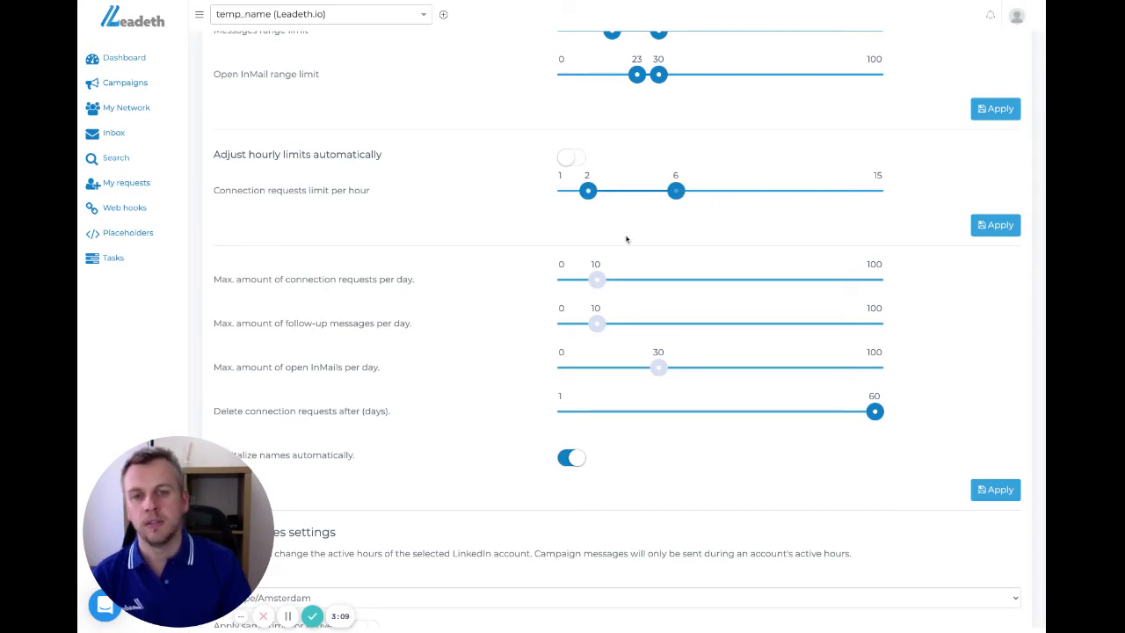
pyautogui.click(572, 160)
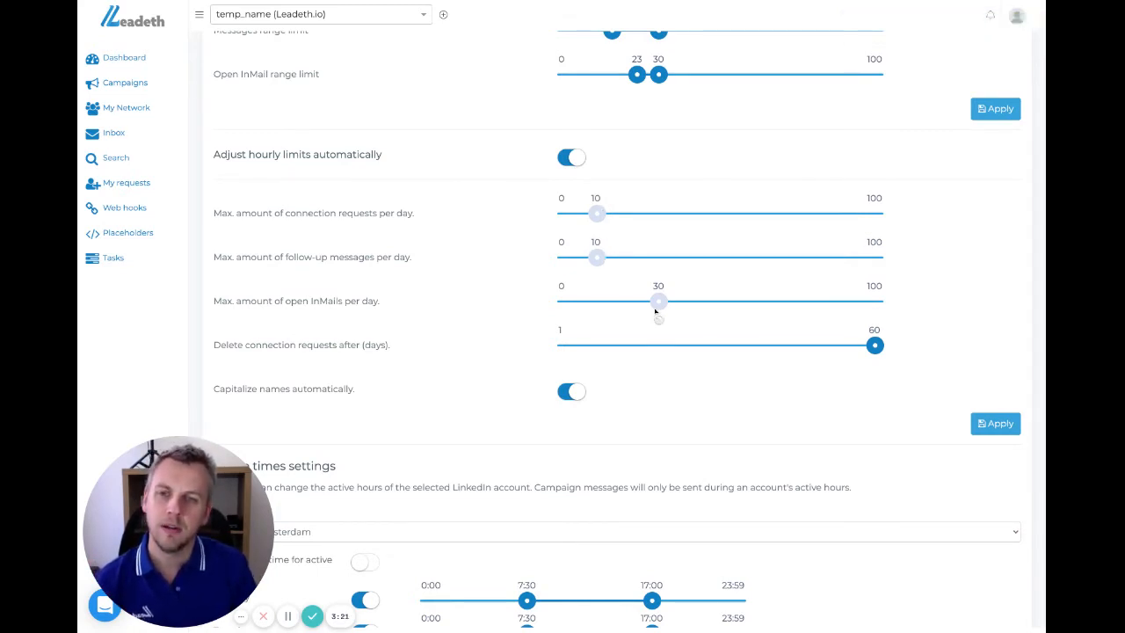
# Deactivate limit ranges in the interaction settings.
pyautogui.scroll(3, 655, 315)
pyautogui.scroll(1, 584, 87)
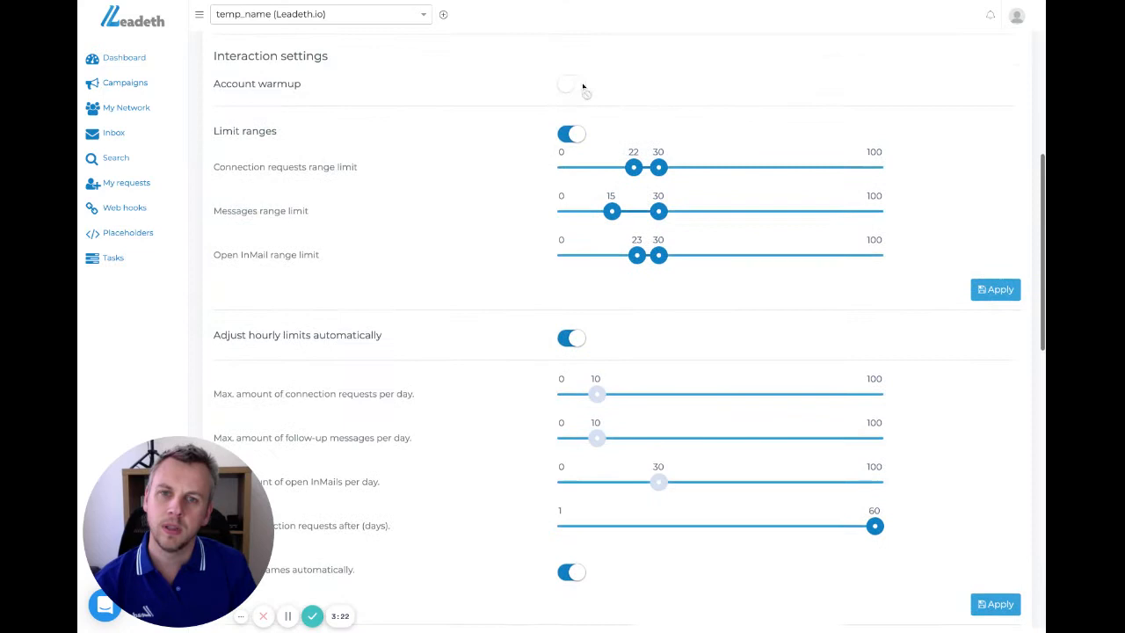
pyautogui.click(573, 136)
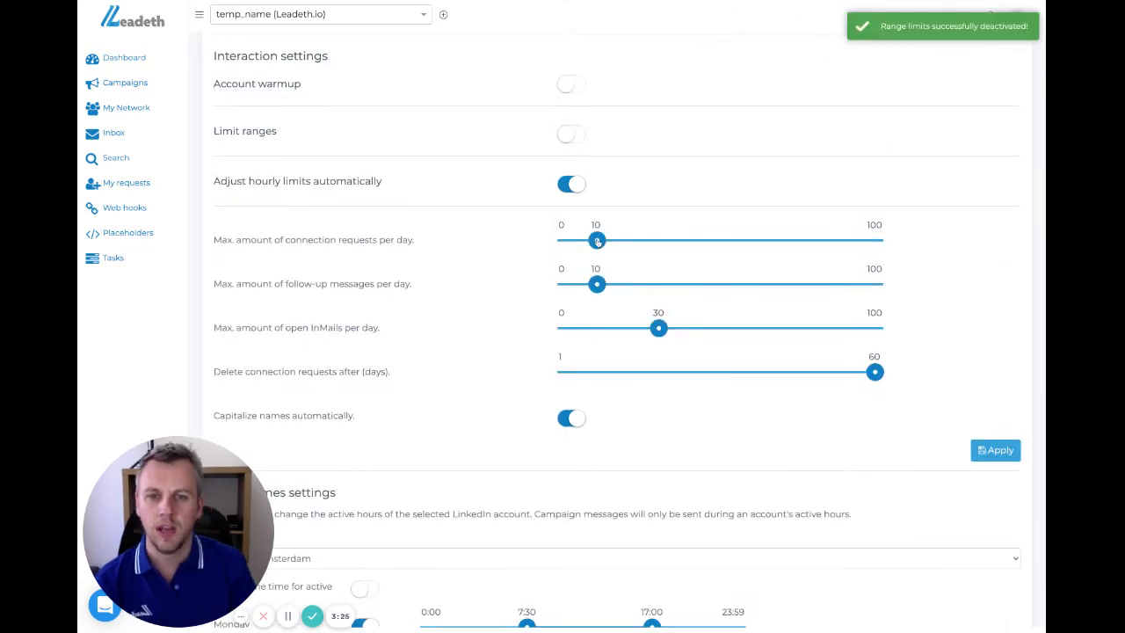
# Set the daily maximums to 36 connection requests and 34 follow-up messages.
pyautogui.moveTo(599, 243)
pyautogui.mouseDown()
pyautogui.moveTo(686, 244)
pyautogui.moveTo(677, 243)
pyautogui.mouseUp()
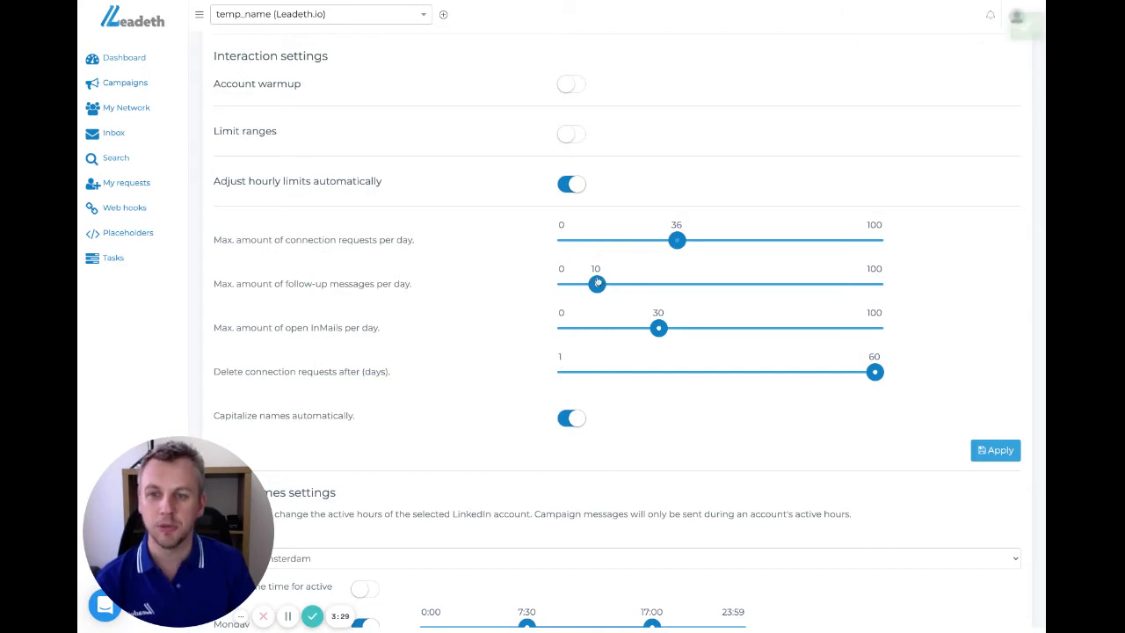
pyautogui.click(599, 287)
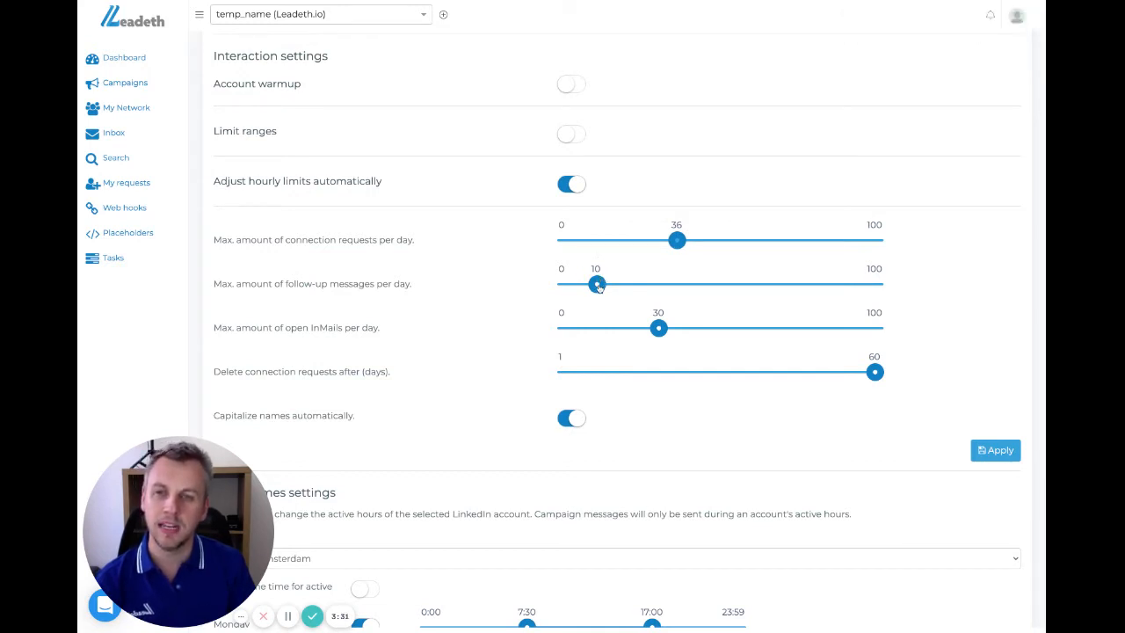
pyautogui.press('Right')
pyautogui.press('Right')
pyautogui.press('Right')
pyautogui.press('Right')
pyautogui.press('Right')
pyautogui.press('Right')
pyautogui.press('Right')
pyautogui.press('Right')
pyautogui.press('Right')
pyautogui.press('Right')
pyautogui.press('Right')
pyautogui.press('Right')
pyautogui.press('Right')
pyautogui.press('Right')
pyautogui.press('Right')
pyautogui.press('Right')
pyautogui.press('Right')
pyautogui.press('Right')
pyautogui.press('Right')
pyautogui.press('Right')
pyautogui.press('Left')
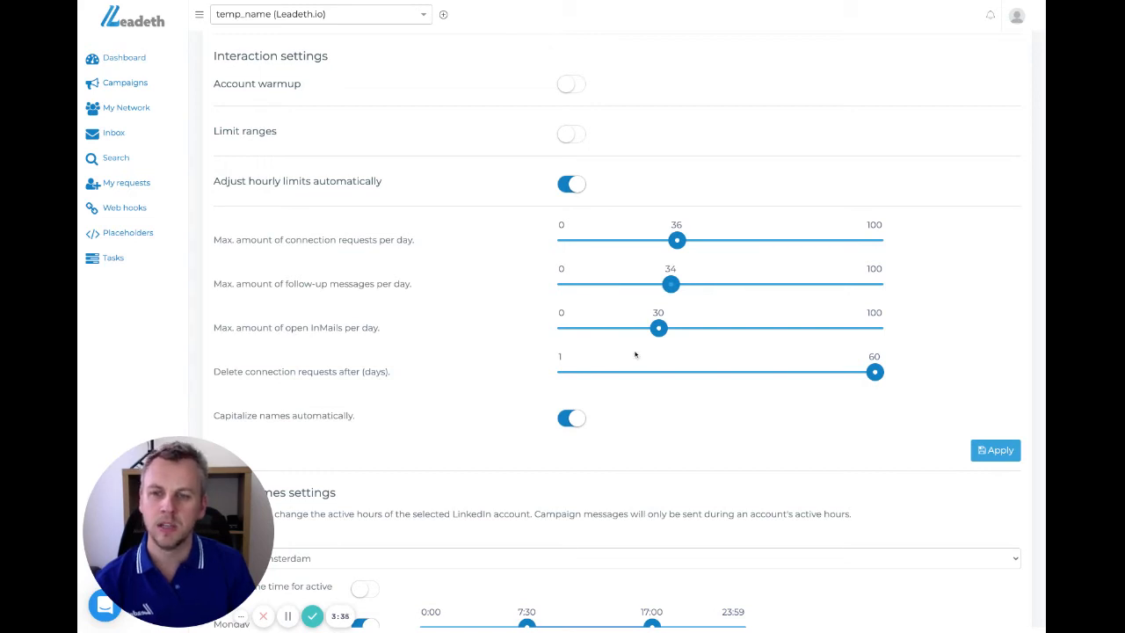
# Deactivate automatic hourly limits and set daily maximums of 25 connection requests, 19 follow-up messages and 20 open InMails.
pyautogui.click(571, 183)
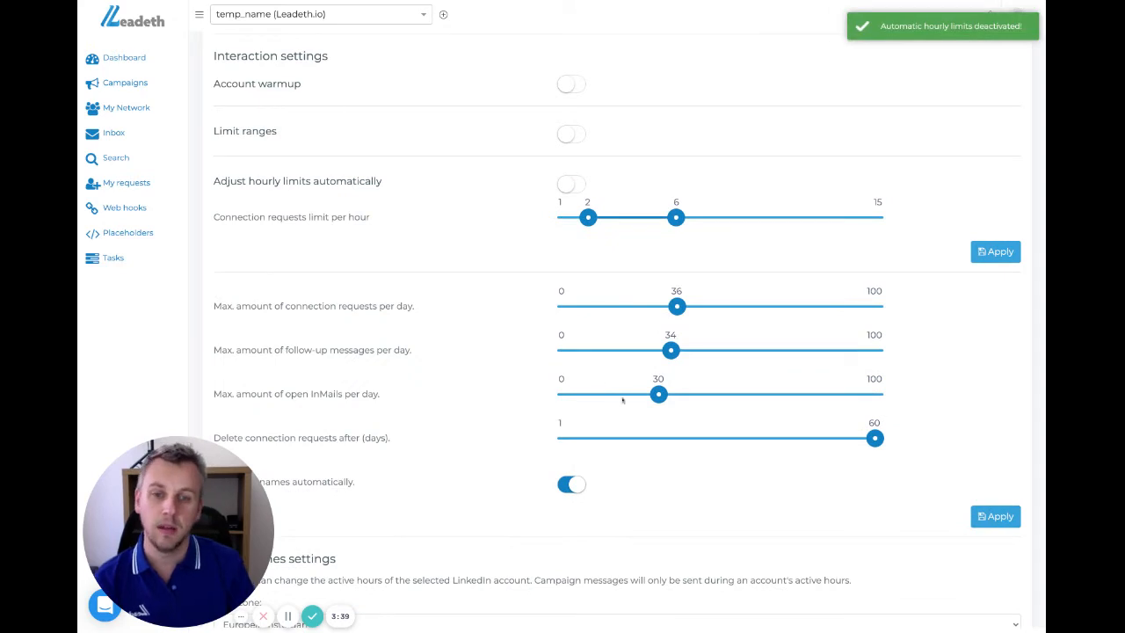
pyautogui.click(642, 306)
pyautogui.click(624, 350)
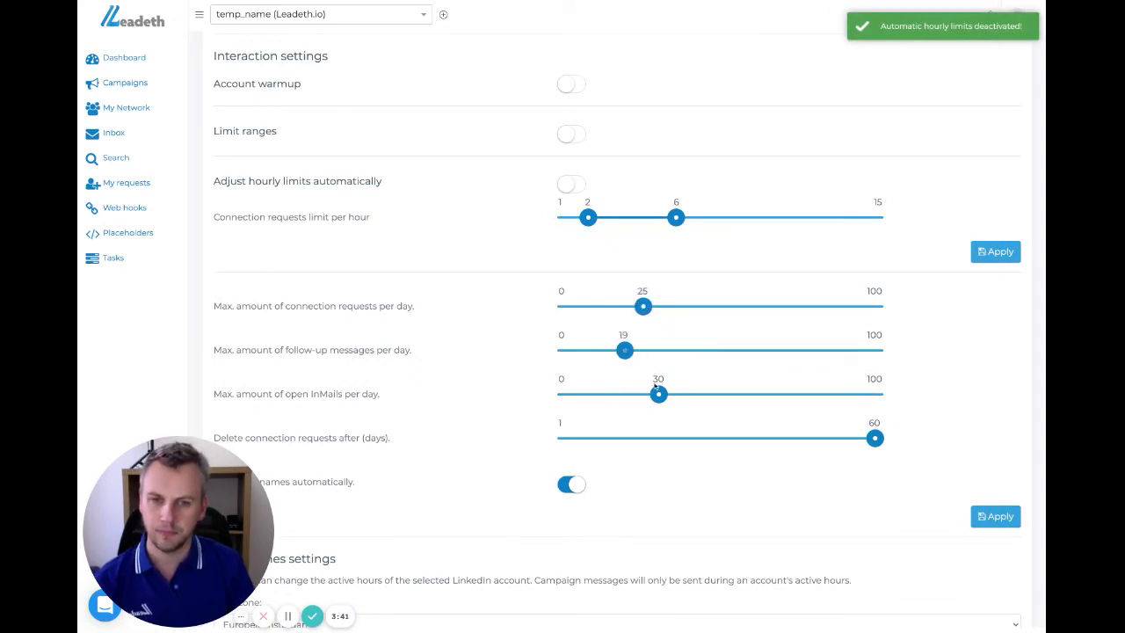
pyautogui.moveTo(656, 386); pyautogui.dragTo(626, 390)
# Set connection requests to be deleted after 30 days, trying 7 days first.
pyautogui.scroll(-3, 276, 269)
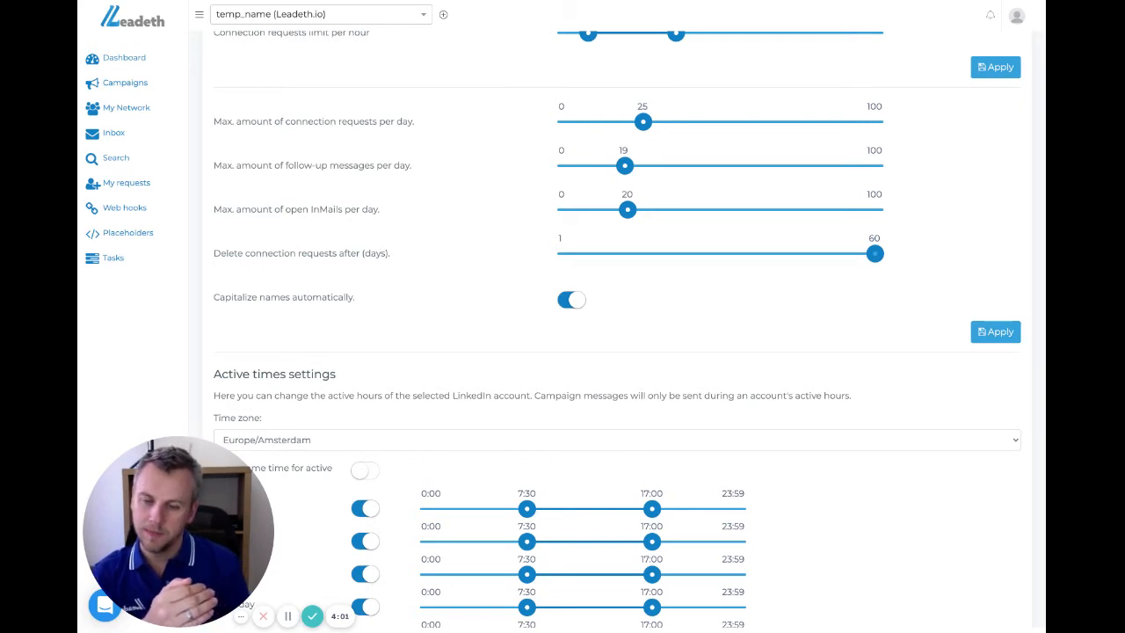
pyautogui.moveTo(874, 253); pyautogui.dragTo(596, 253)
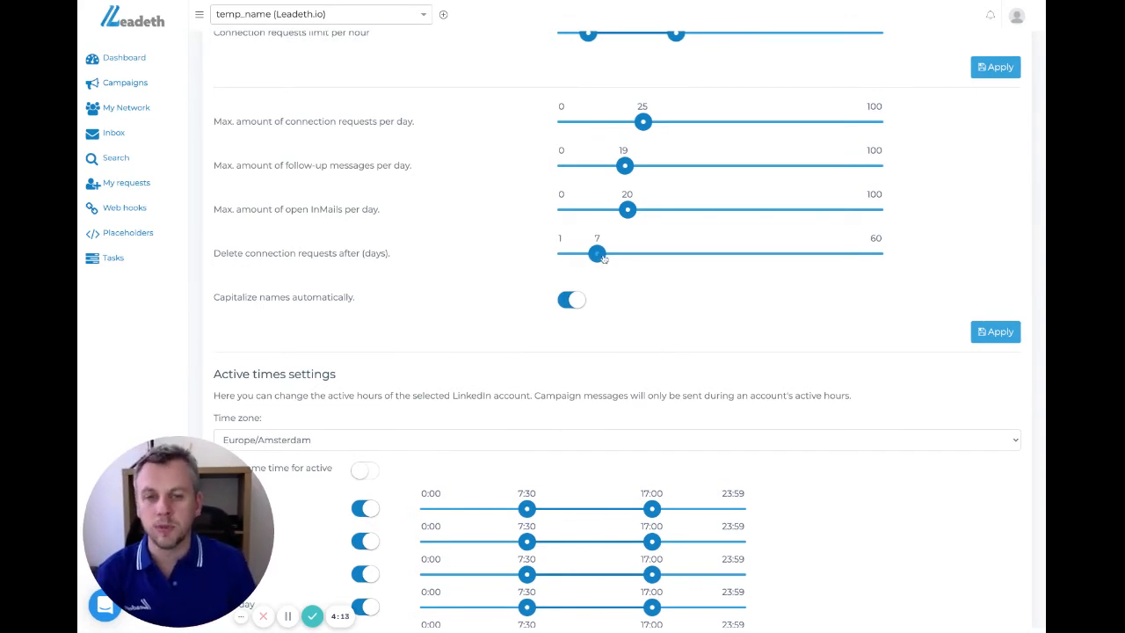
pyautogui.moveTo(603, 257)
pyautogui.mouseDown()
pyautogui.moveTo(880, 257)
pyautogui.moveTo(633, 254)
pyautogui.moveTo(731, 254)
pyautogui.moveTo(718, 253)
pyautogui.mouseUp()
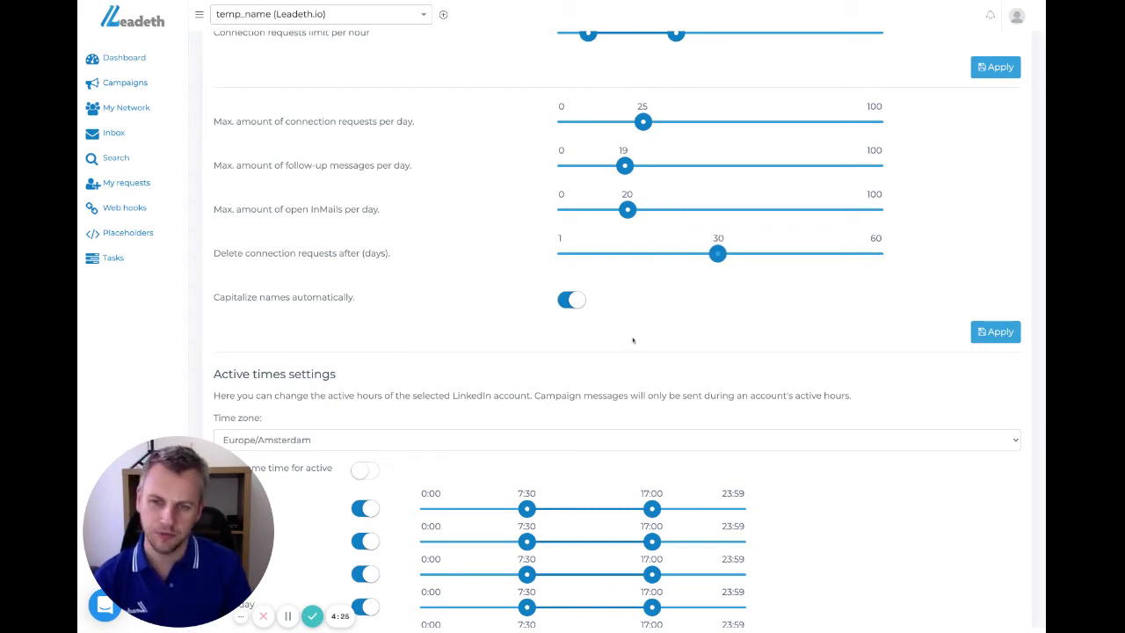
pyautogui.scroll(-1, 299, 309)
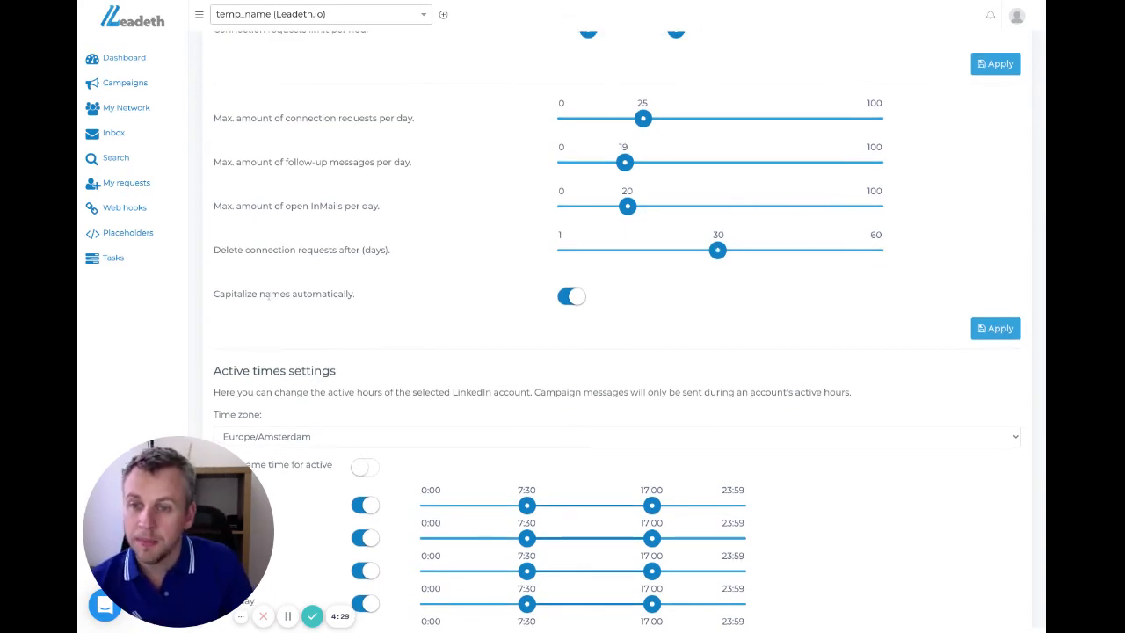
pyautogui.moveTo(270, 296); pyautogui.dragTo(323, 296)
pyautogui.click(342, 295)
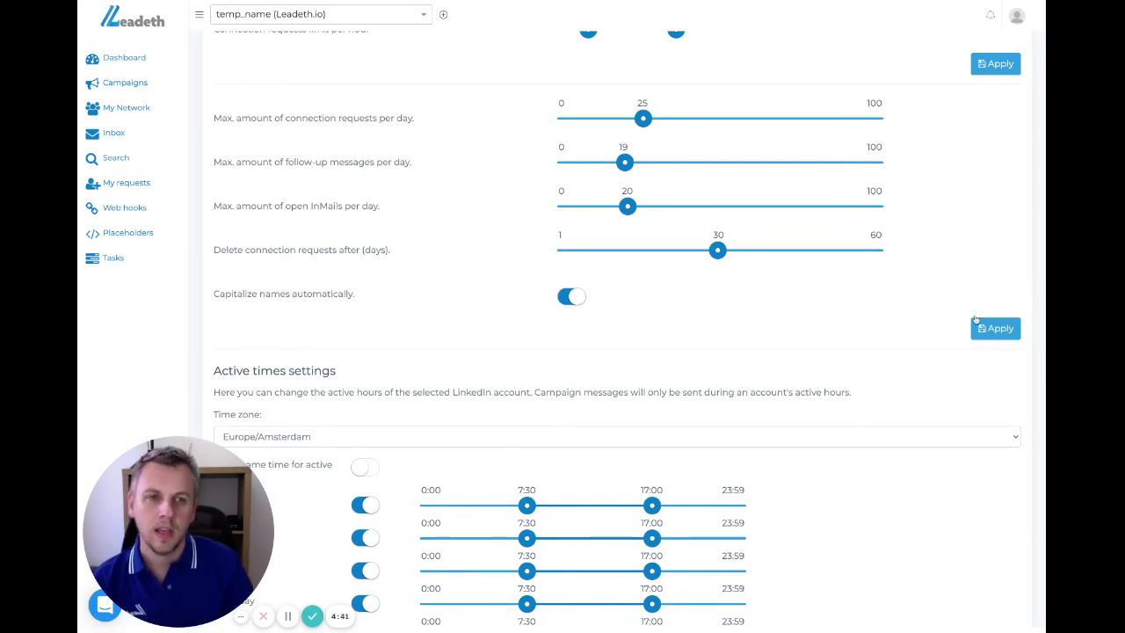
# Apply the daily limits, request deletion period and name capitalization in the interaction settings.
pyautogui.scroll(4, 977, 319)
pyautogui.scroll(-4, 934, 224)
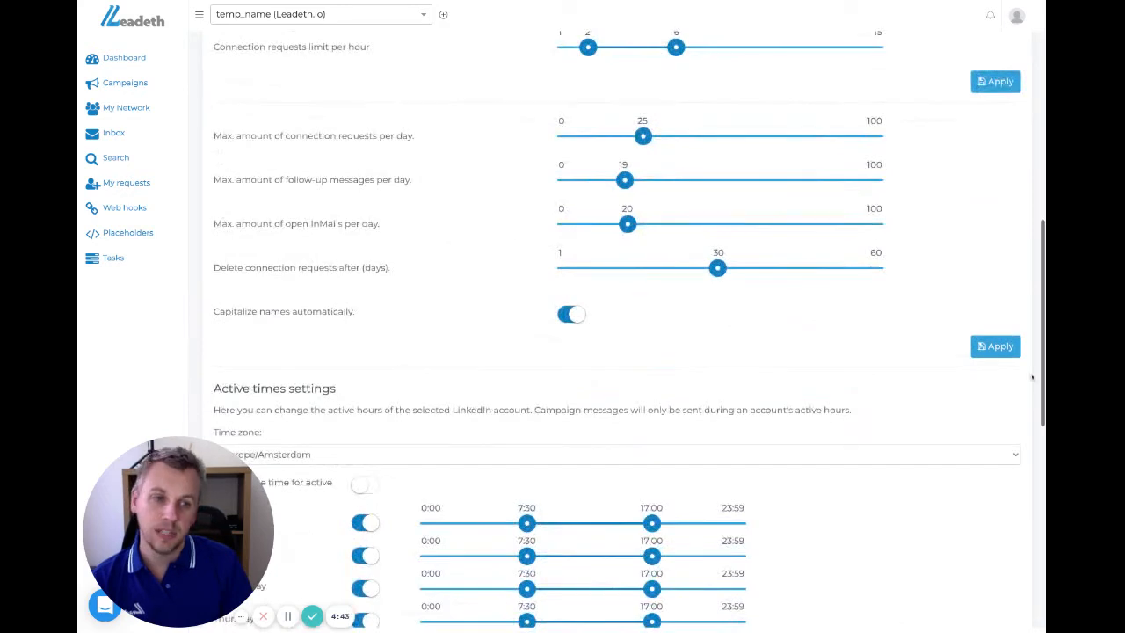
pyautogui.click(996, 345)
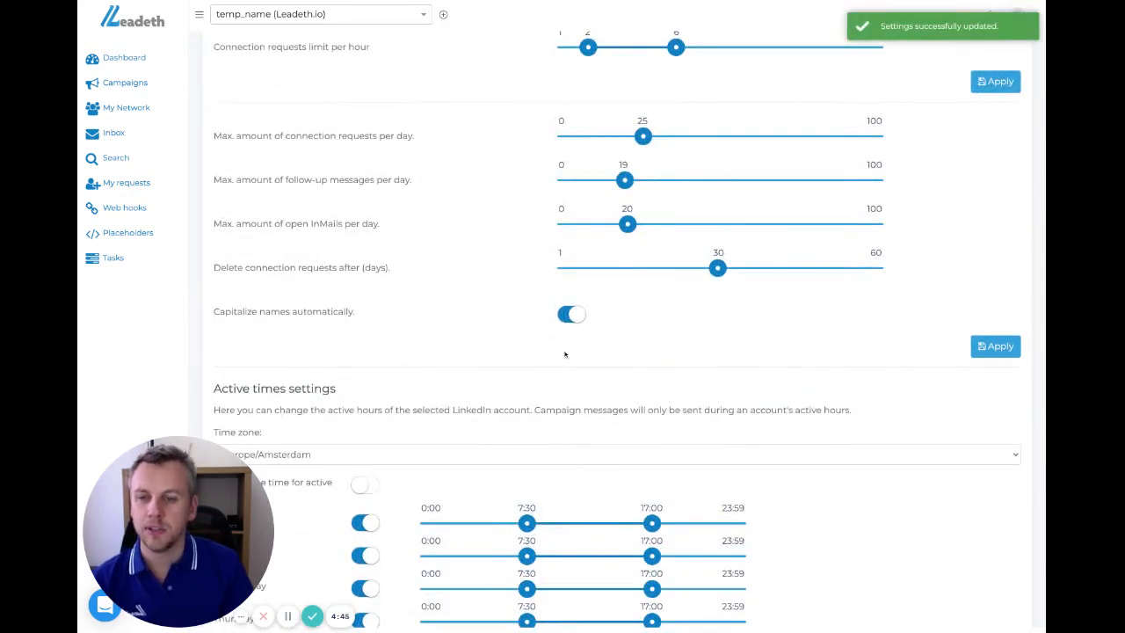
# Set the account's time zone to Europe/London in the active times settings.
pyautogui.scroll(-2, 615, 351)
pyautogui.click(263, 295)
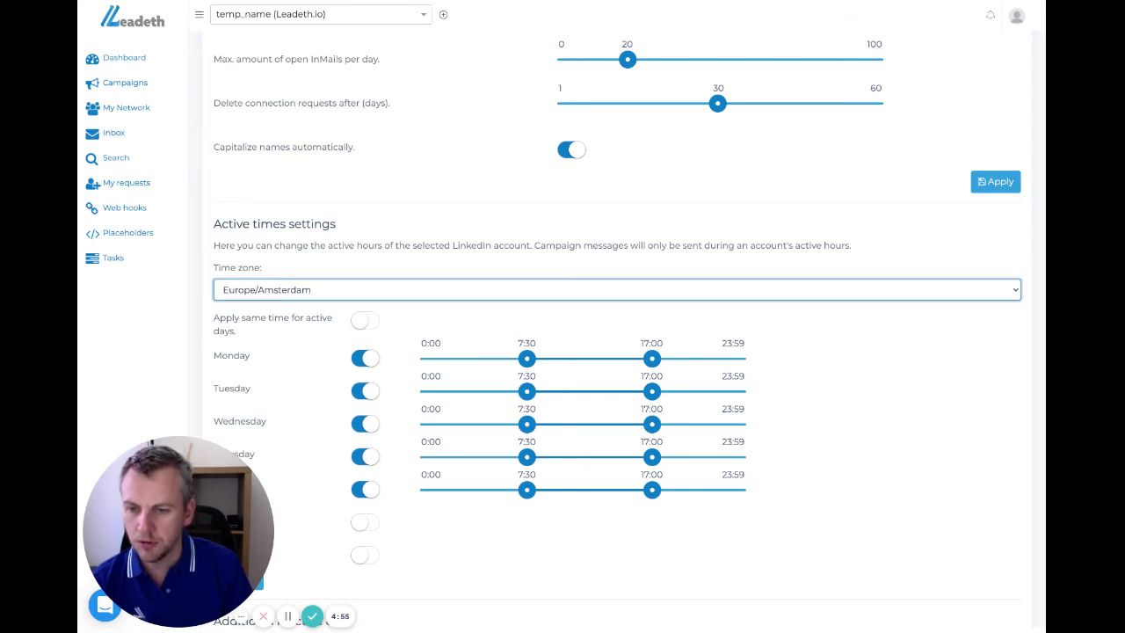
pyautogui.click(489, 474)
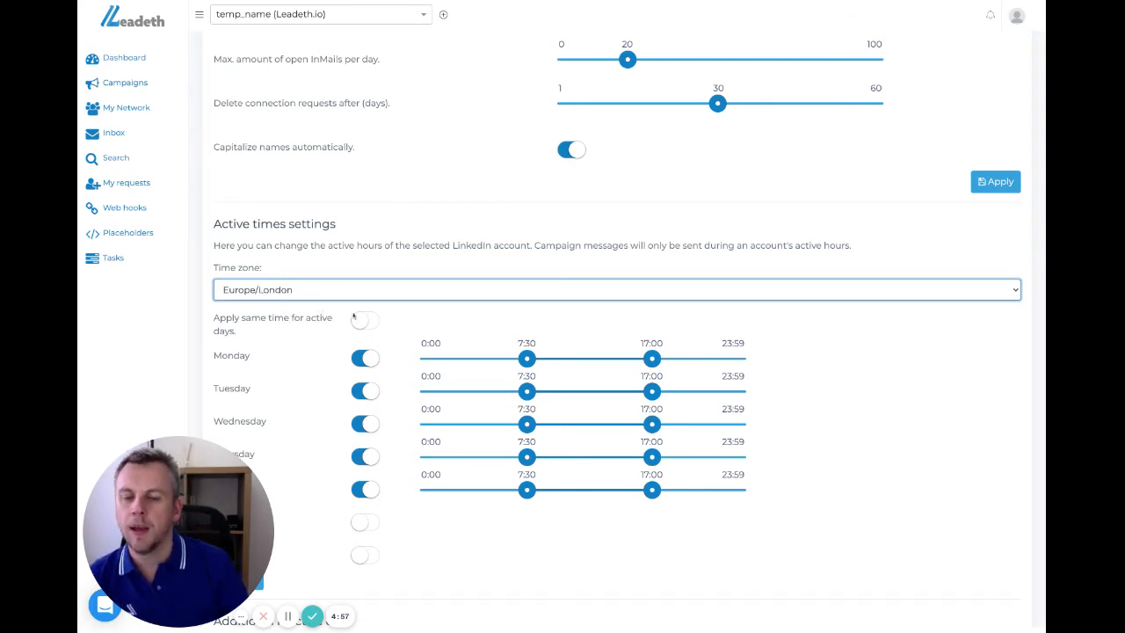
# Start the active hours at 8:00 from Monday to Friday and end Friday's at 16:00.
pyautogui.scroll(-1, 470, 335)
pyautogui.scroll(-1, 470, 335)
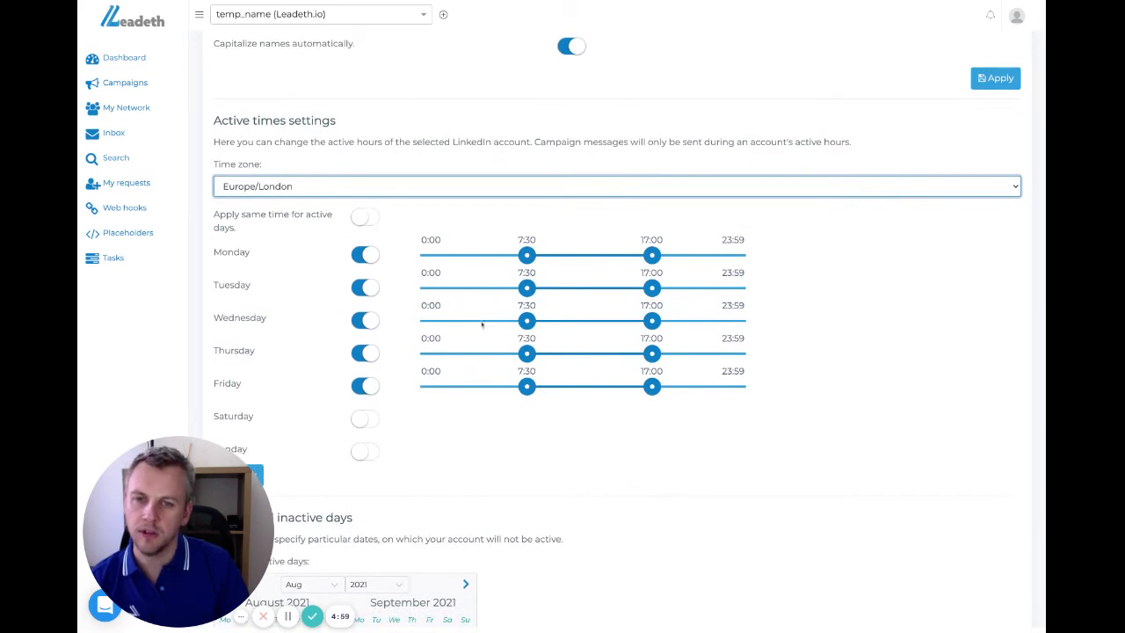
pyautogui.moveTo(527, 263); pyautogui.dragTo(533, 353)
pyautogui.moveTo(529, 394); pyautogui.dragTo(532, 393)
pyautogui.click(639, 393)
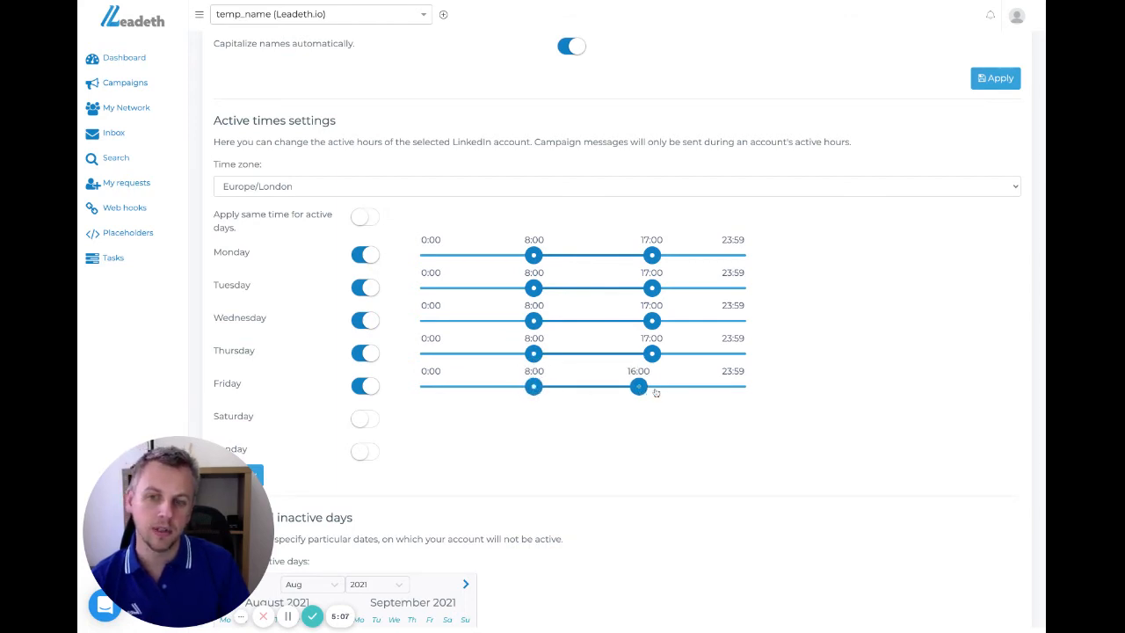
# Activate Saturday with active hours from 10:00 to 15:30.
pyautogui.click(363, 420)
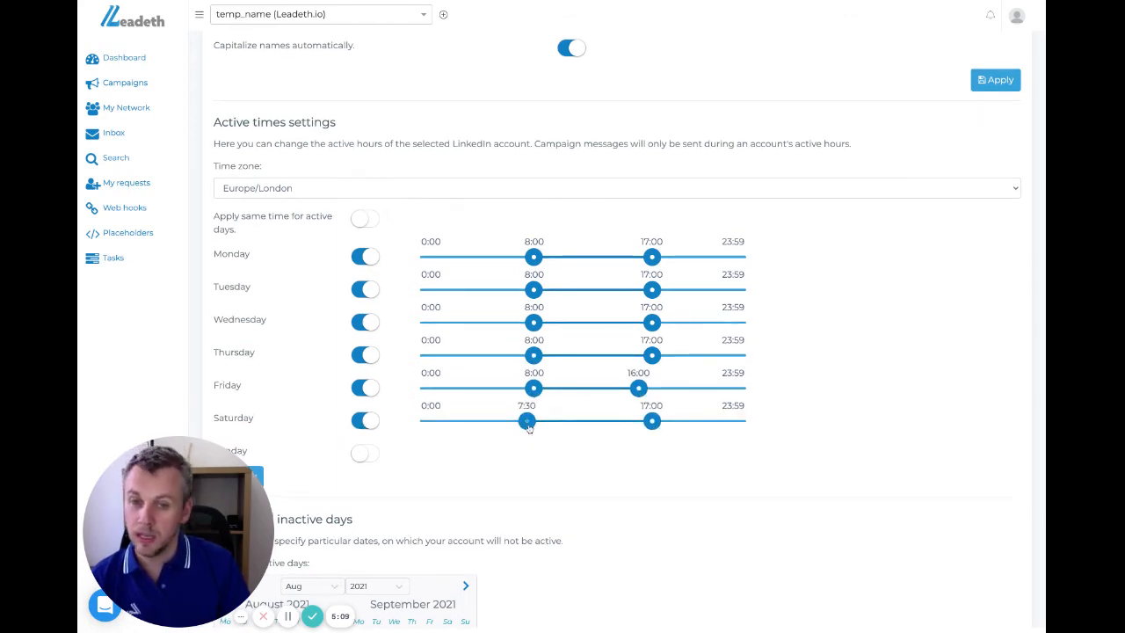
pyautogui.moveTo(526, 424); pyautogui.dragTo(560, 424)
pyautogui.moveTo(654, 424); pyautogui.dragTo(632, 424)
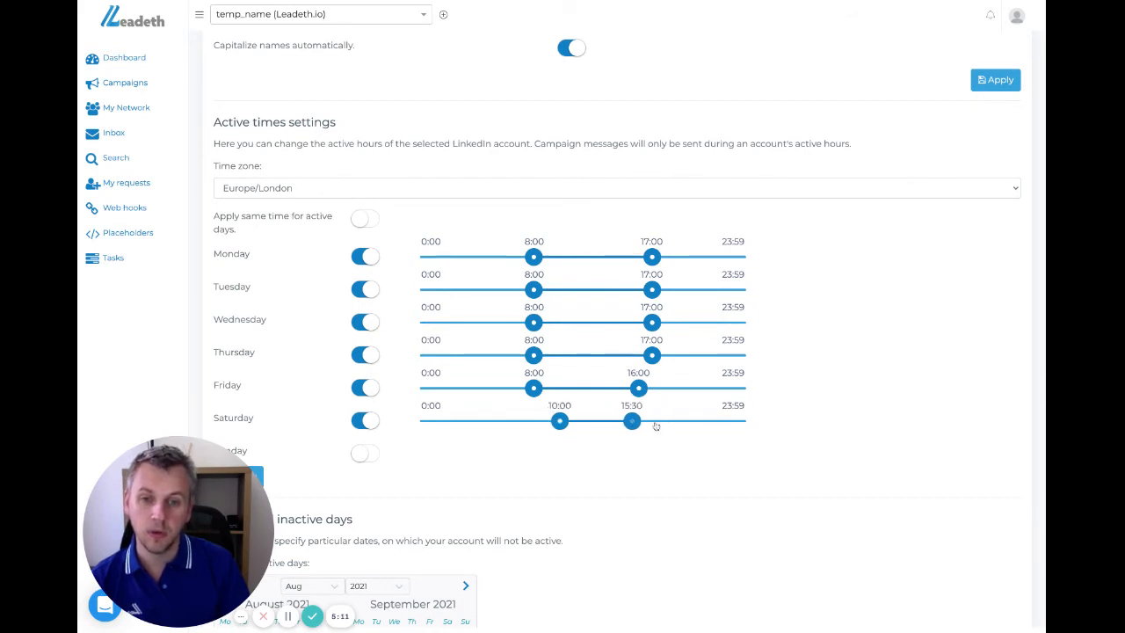
# Try Sunday as an active day from 10:00 to 15:00, and deactivate it again.
pyautogui.click(366, 453)
pyautogui.moveTo(522, 455); pyautogui.dragTo(560, 455)
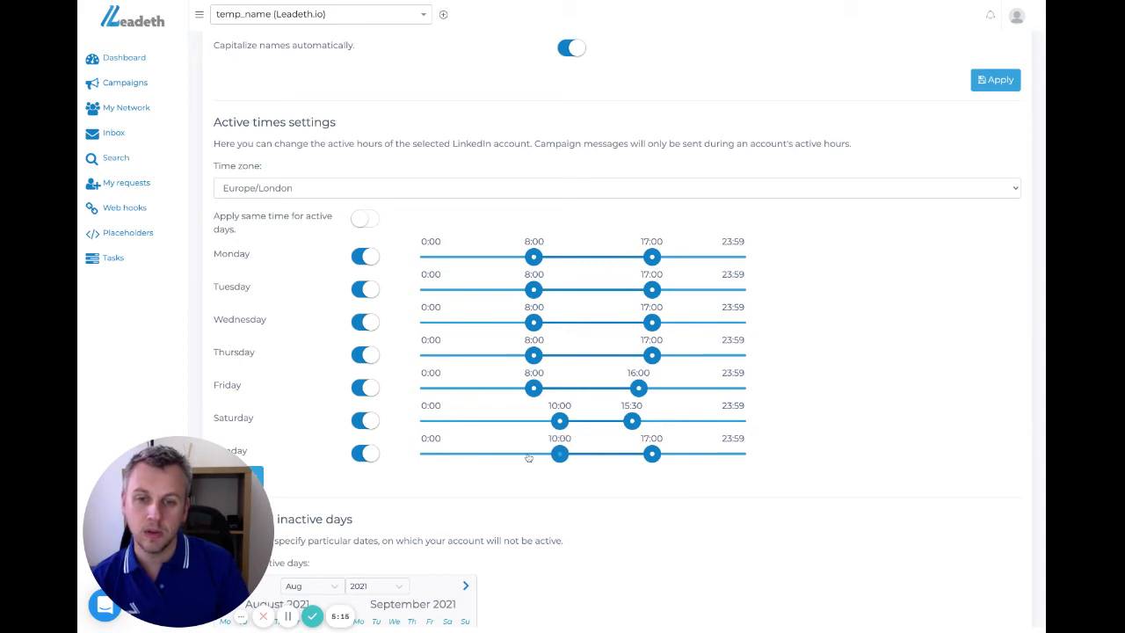
pyautogui.moveTo(655, 457); pyautogui.dragTo(629, 463)
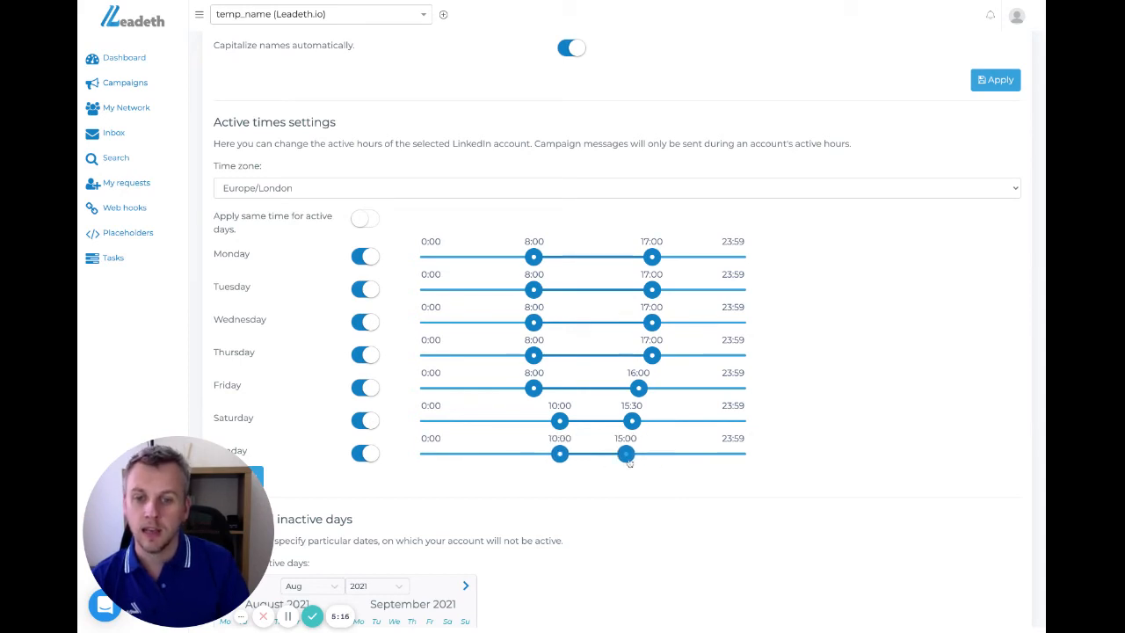
pyautogui.click(366, 456)
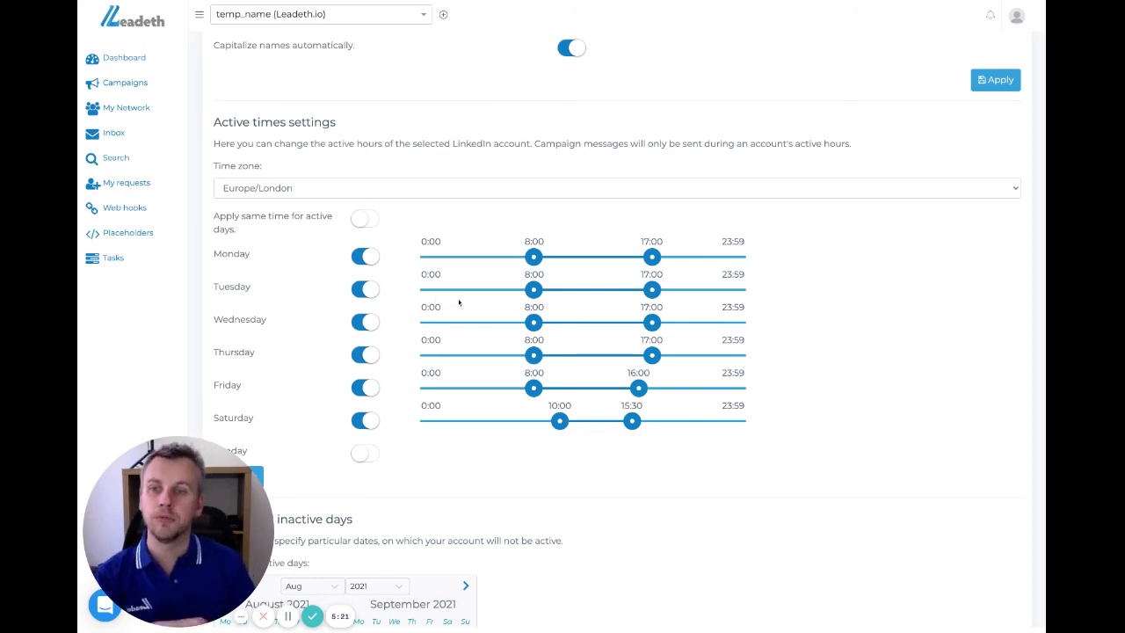
# Add an additional inactive period from 25 to 29 August 2021, and remove that period again.
pyautogui.scroll(-1, 439, 286)
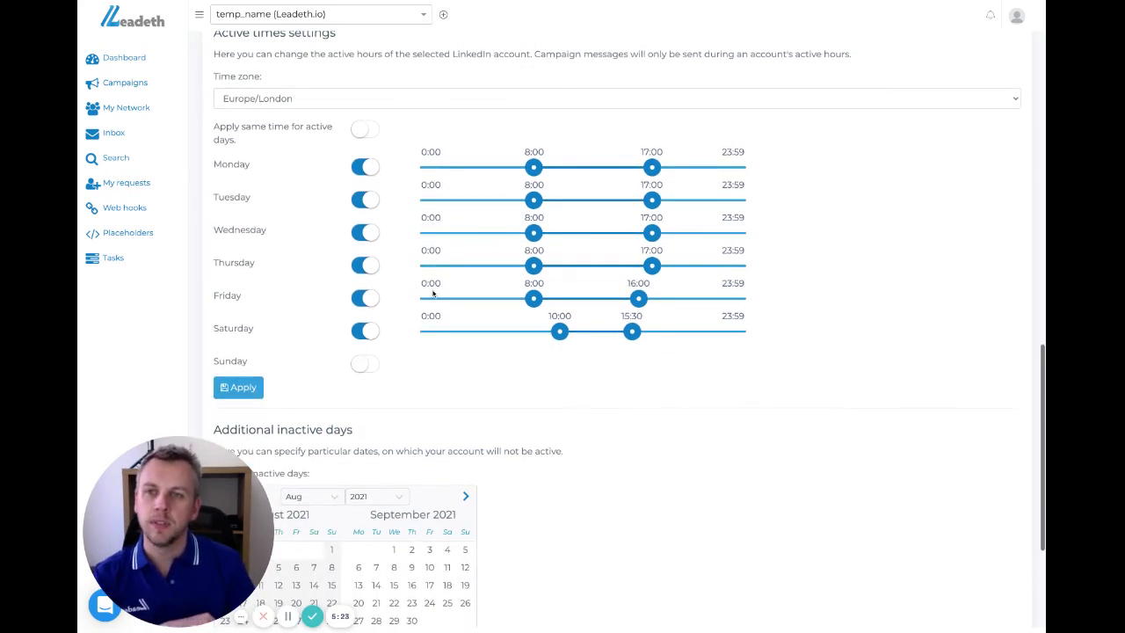
pyautogui.scroll(-3, 432, 294)
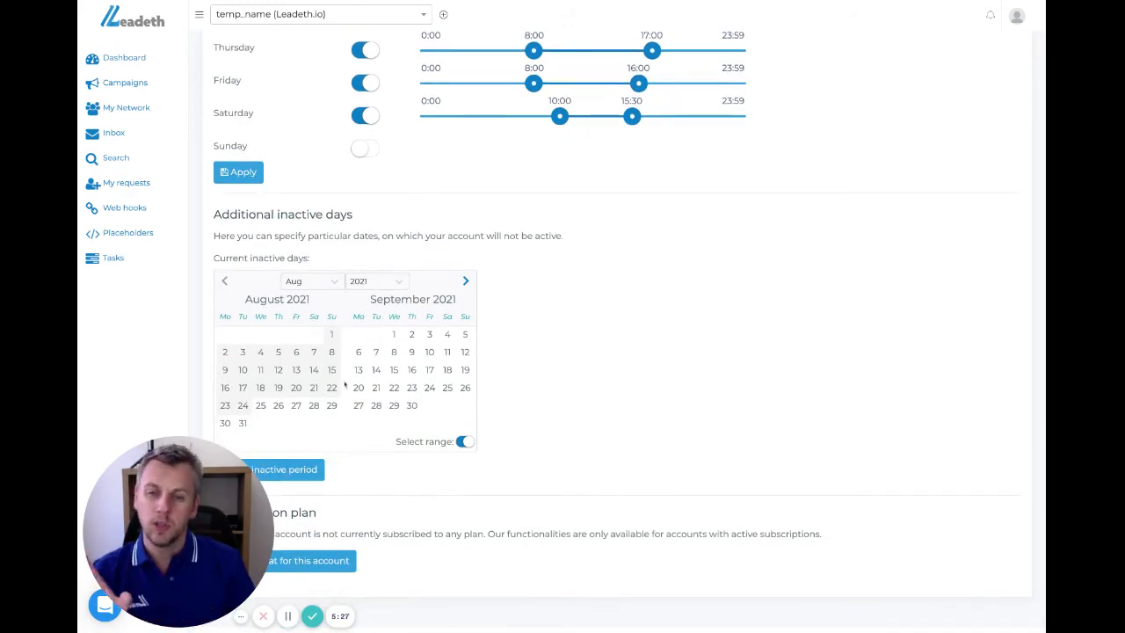
pyautogui.click(296, 406)
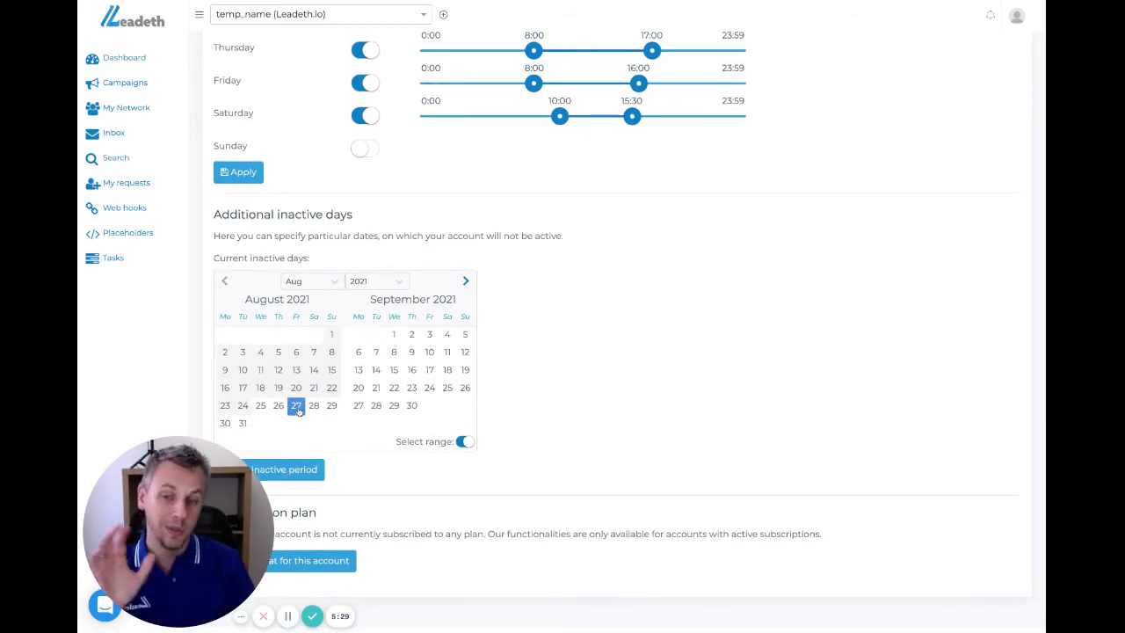
pyautogui.click(260, 409)
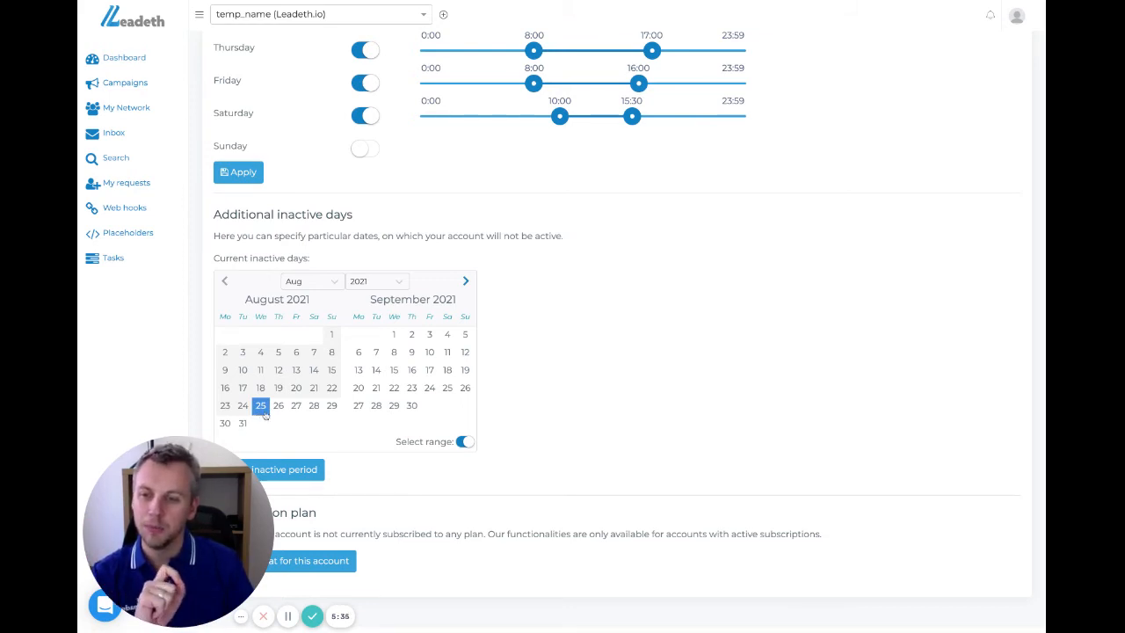
pyautogui.click(332, 406)
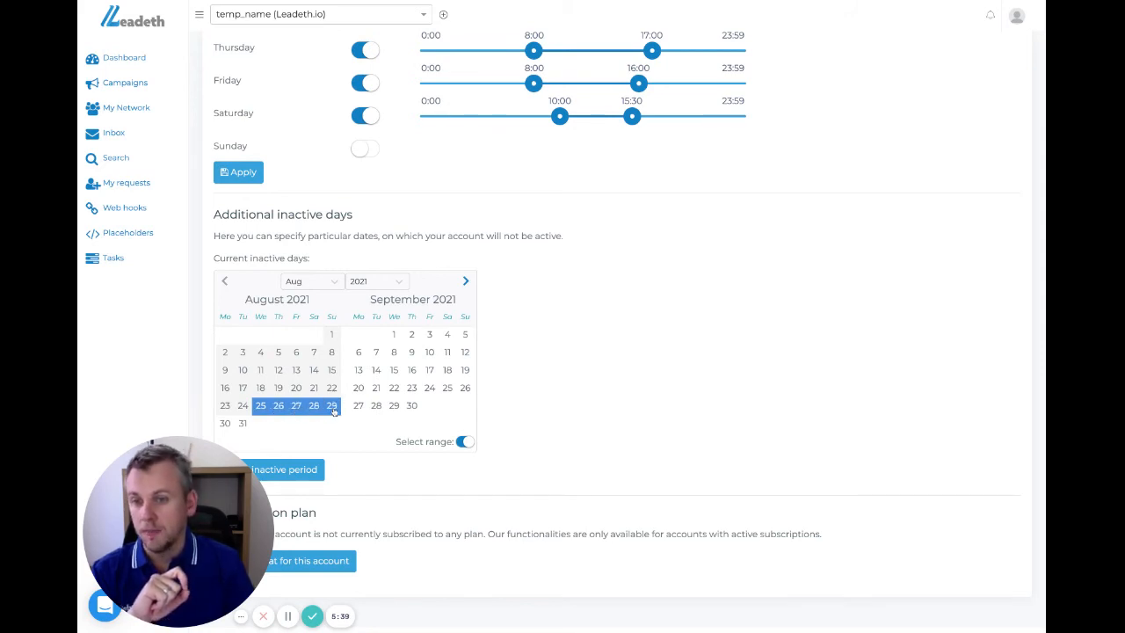
pyautogui.click(313, 472)
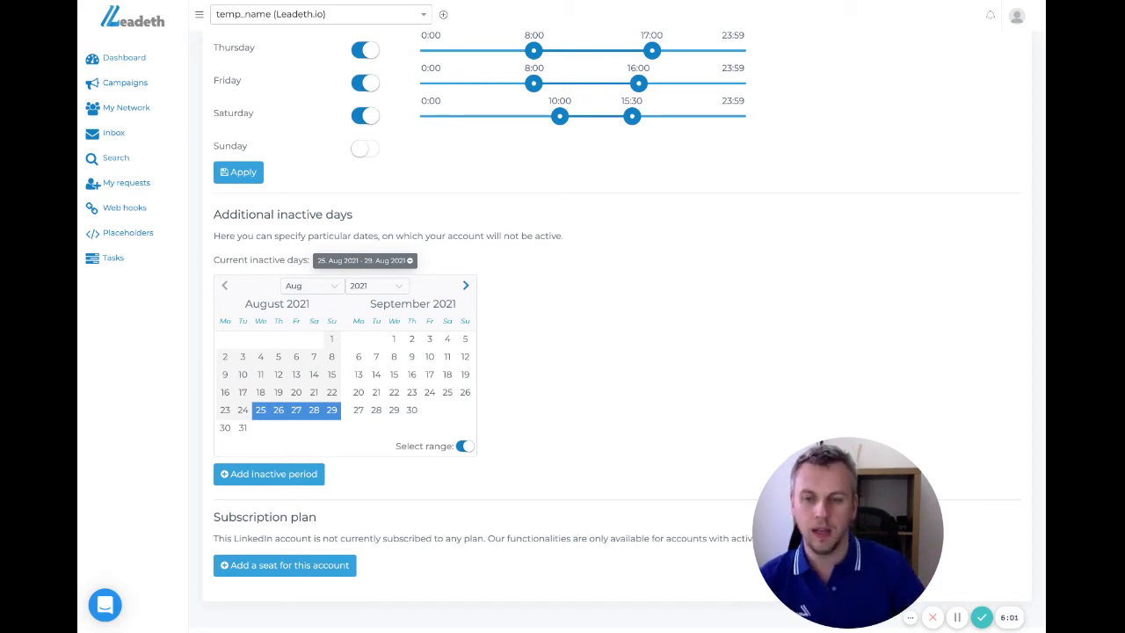
pyautogui.click(412, 262)
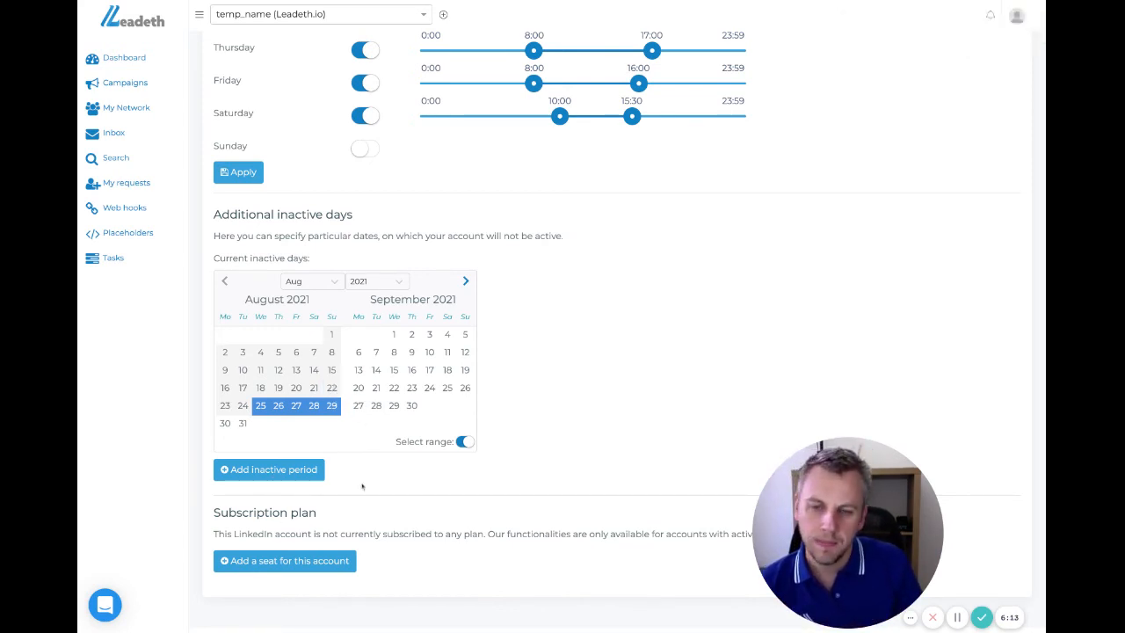
# Add the keyword "leadeth" to the account's blacklist with blacklist type Company name and comparison type Contains.
pyautogui.scroll(15, 376, 353)
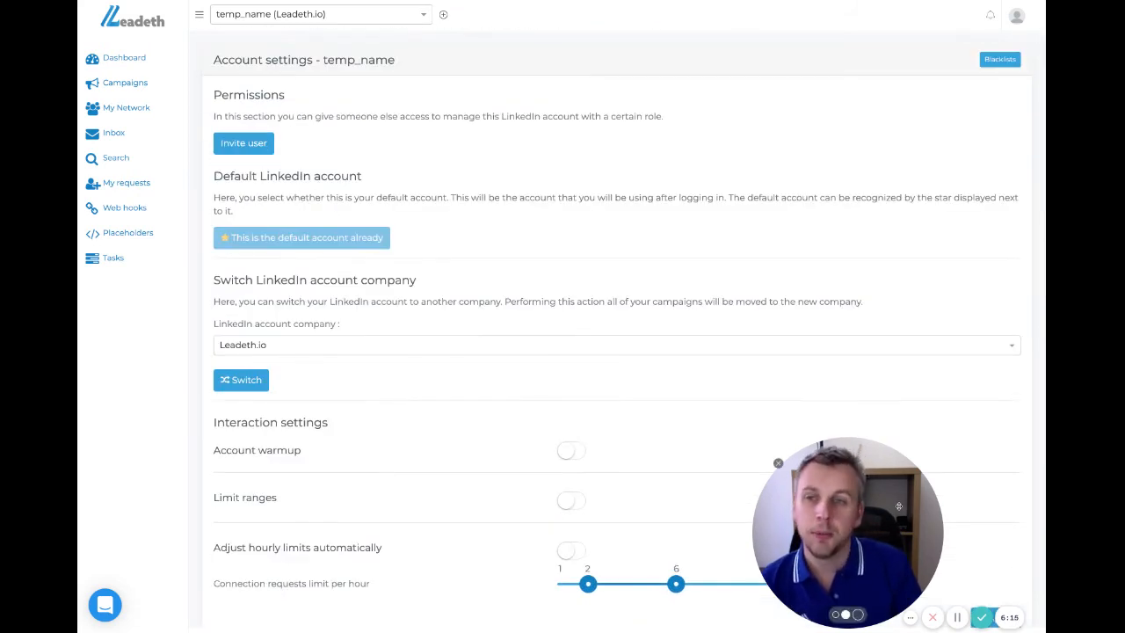
pyautogui.click(999, 58)
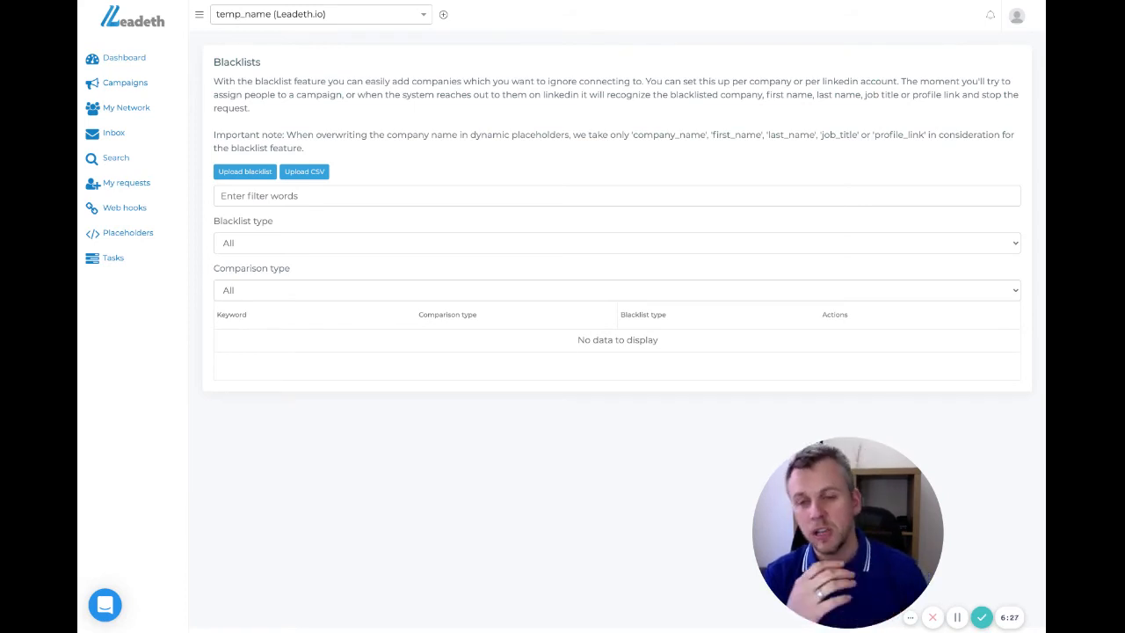
pyautogui.click(258, 174)
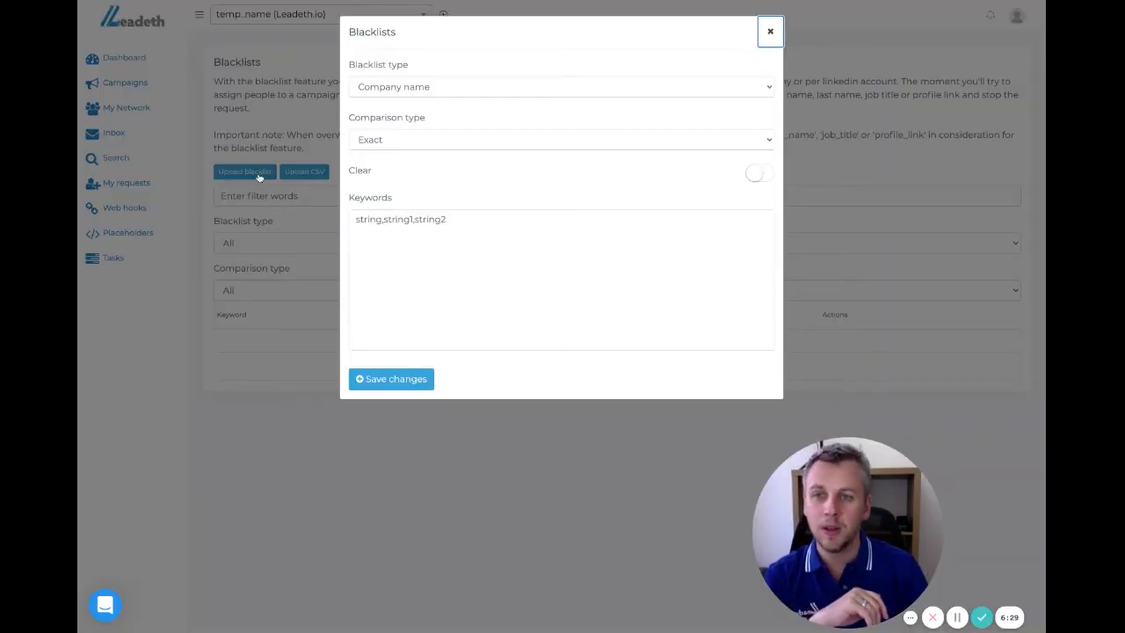
pyautogui.click(437, 91)
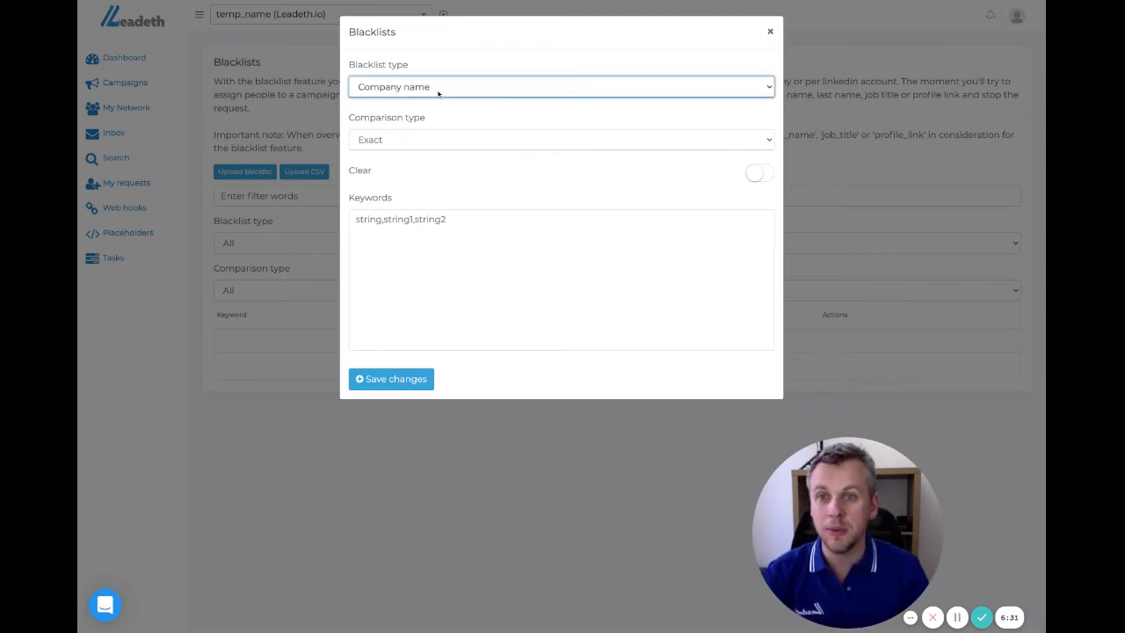
pyautogui.click(408, 147)
pyautogui.click(410, 159)
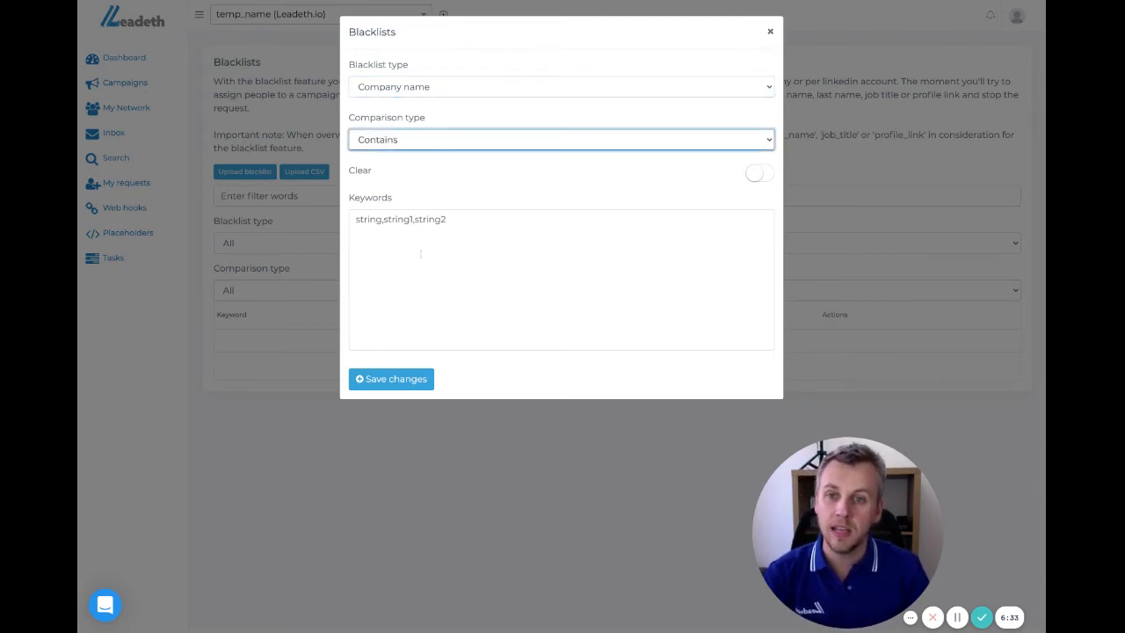
pyautogui.click(419, 252)
pyautogui.write('lea')
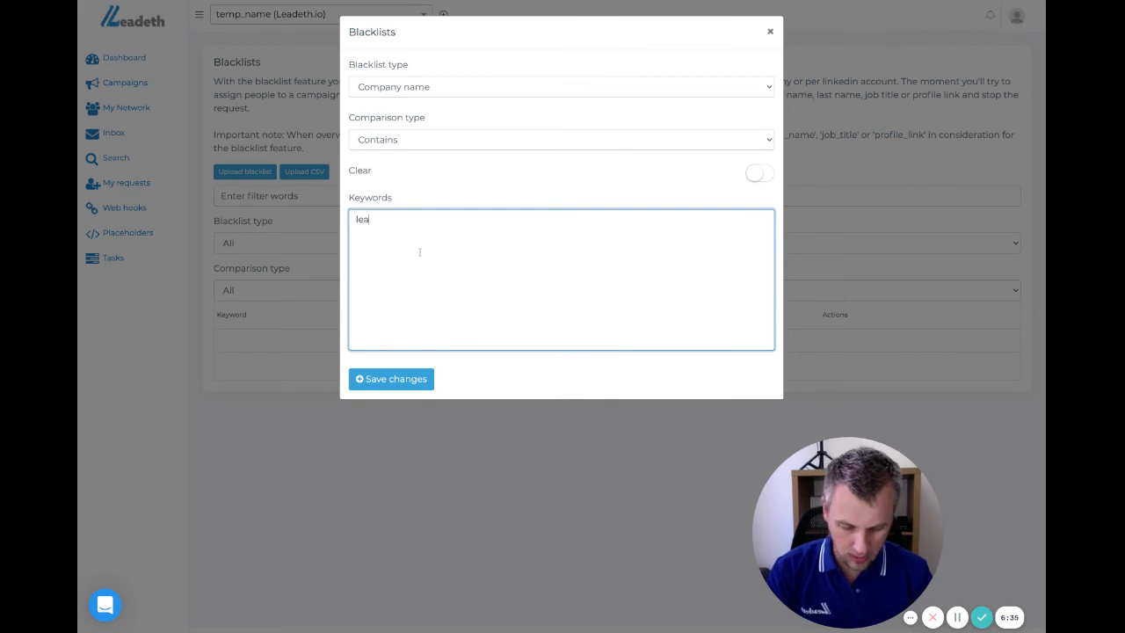
pyautogui.write('deth')
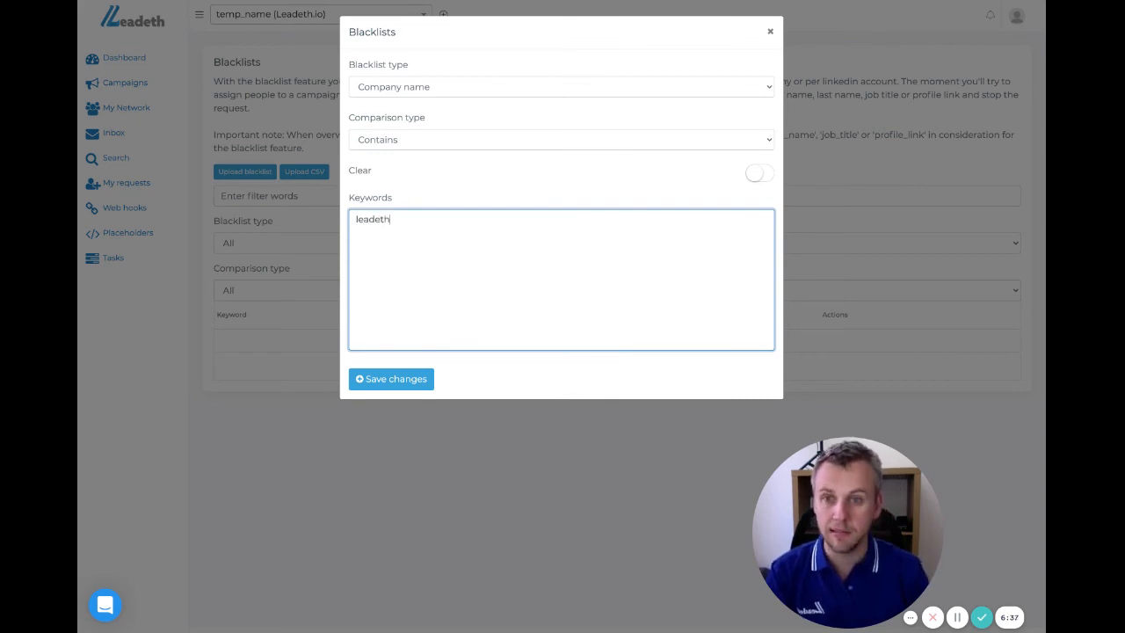
pyautogui.click(413, 379)
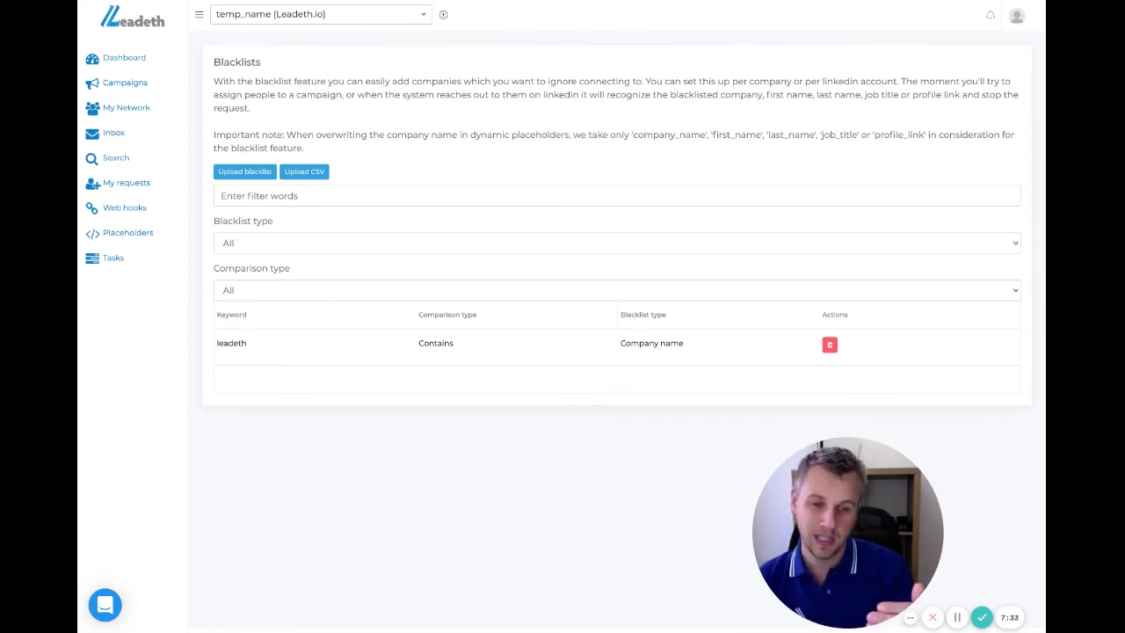
pyautogui.click(266, 173)
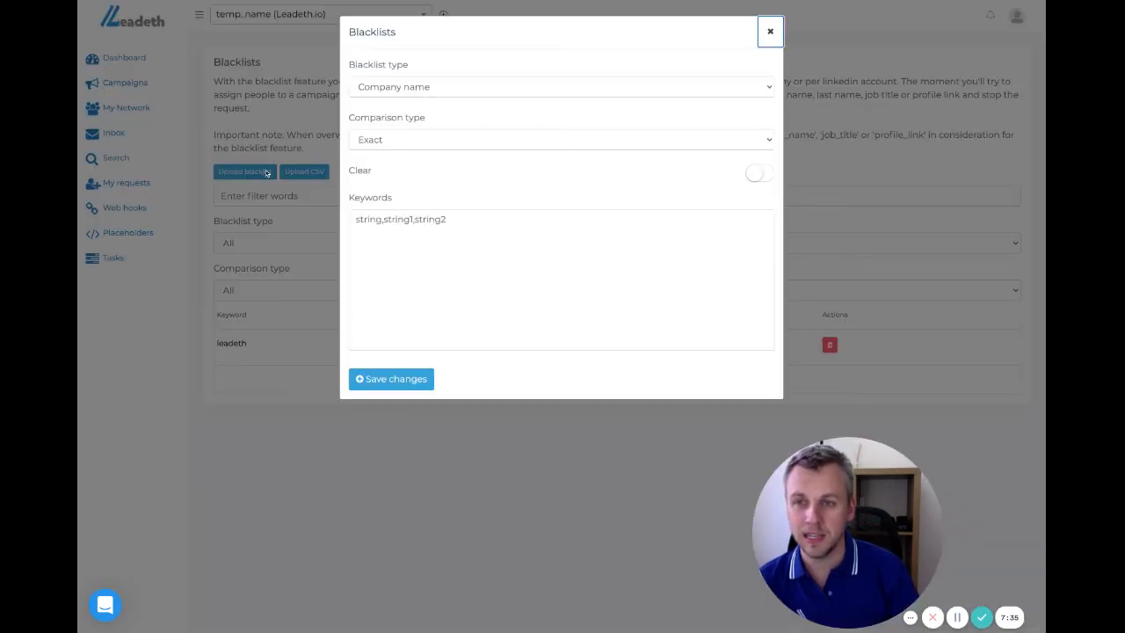
pyautogui.click(408, 89)
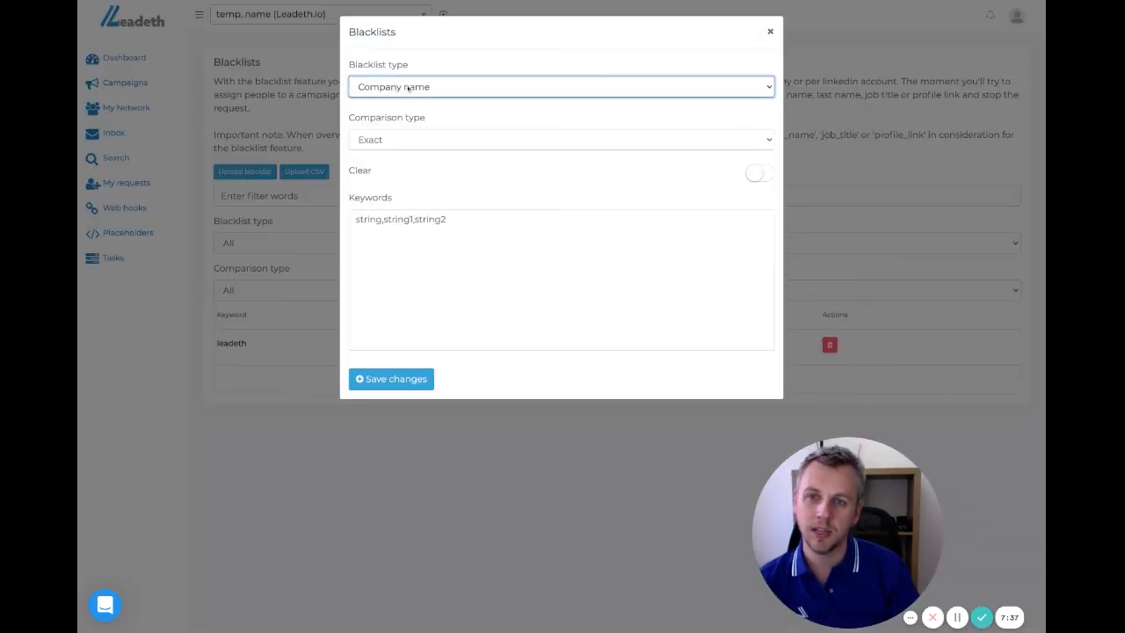
pyautogui.click(420, 132)
pyautogui.click(428, 143)
pyautogui.click(430, 158)
pyautogui.click(459, 252)
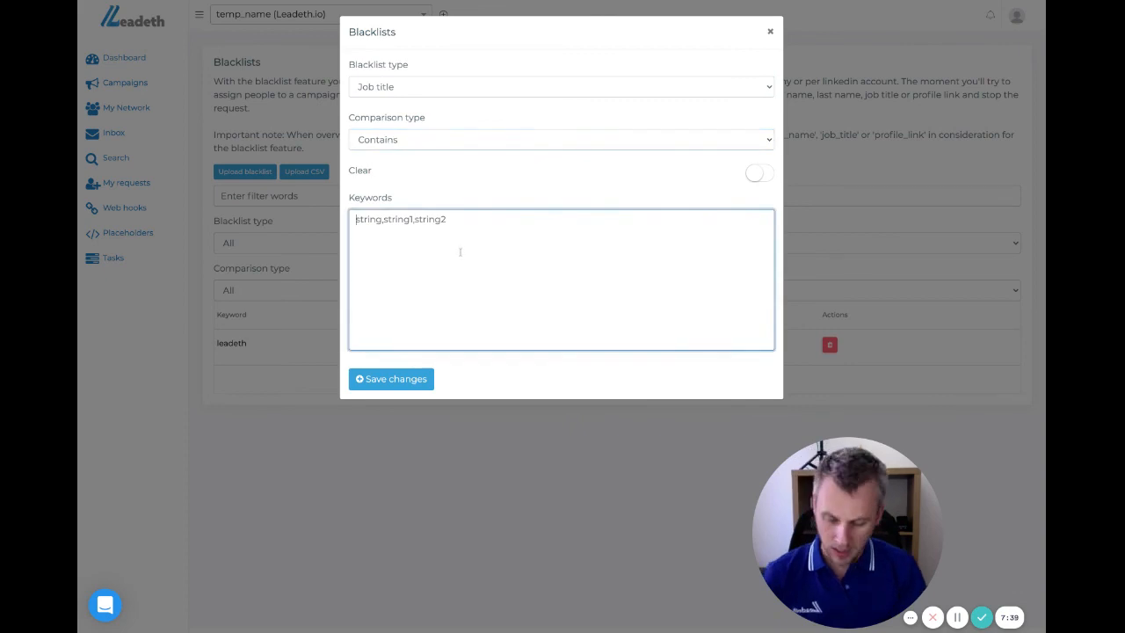
pyautogui.write('socitorr')
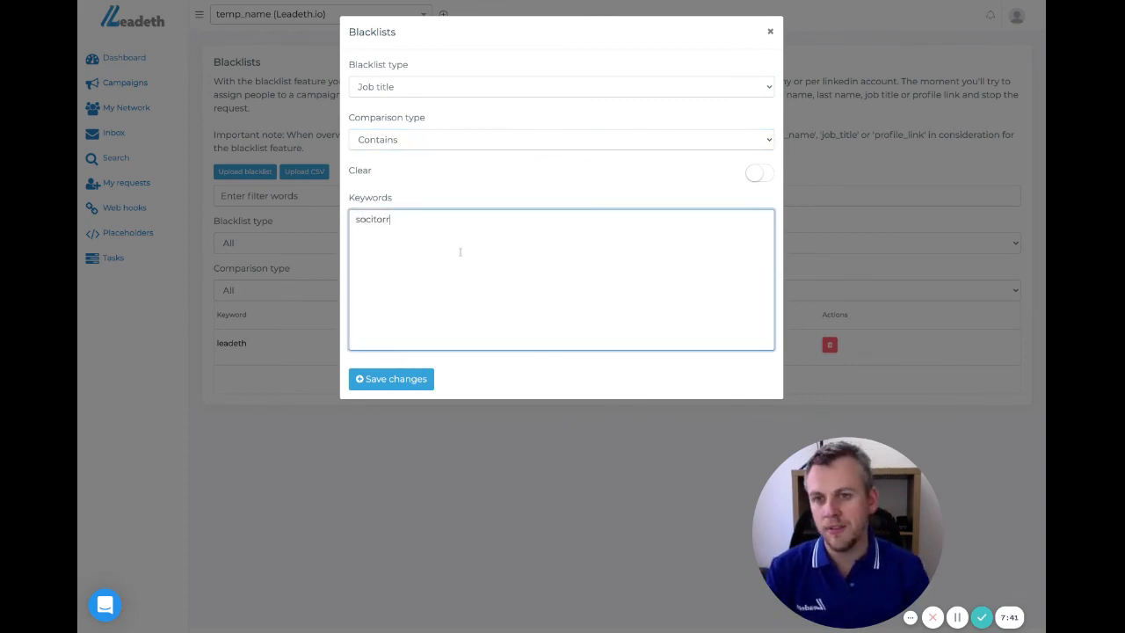
pyautogui.click(769, 32)
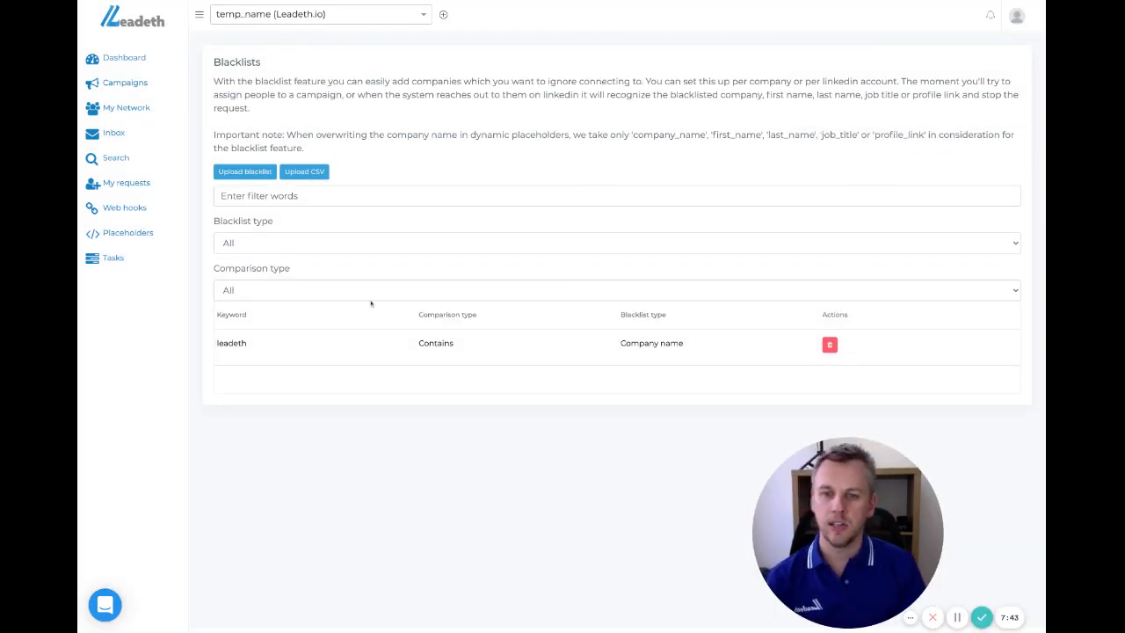